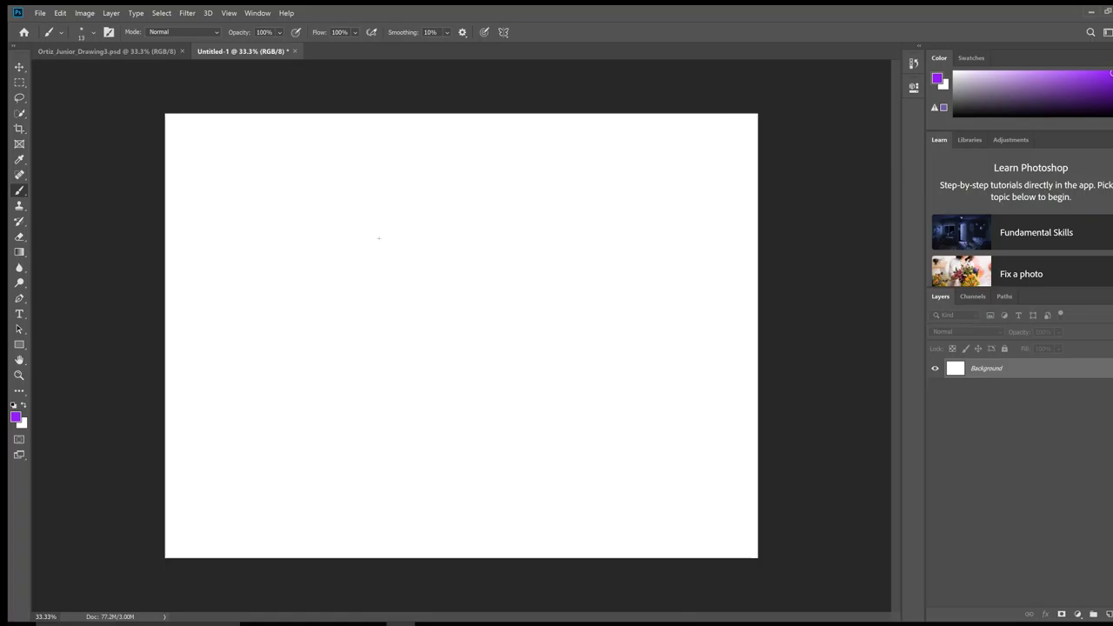
Step: Draw the purple upper and lower eyelid curves and begin the iris edge inside the eye
mouse_move(381, 237)
mouse_down()
mouse_move(427, 231)
mouse_move(468, 249)
mouse_up()
drag(385, 257, 463, 268)
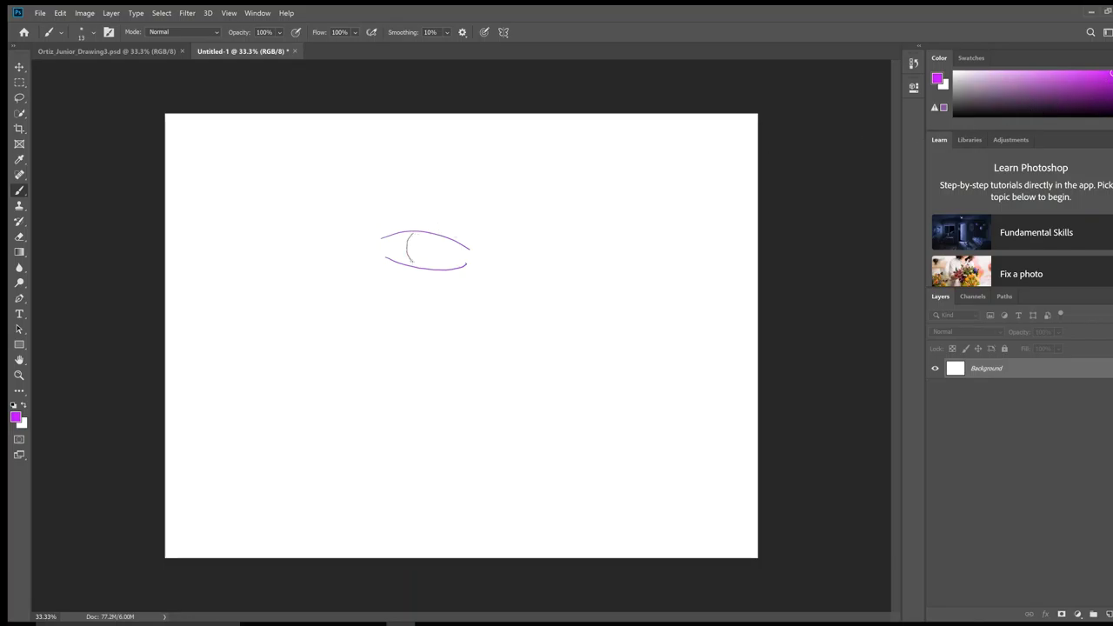
drag(412, 260, 413, 261)
Step: Switch to green and scribble a dense green iris in the centre of the eye outline
drag(1111, 95, 1111, 82)
drag(423, 250, 431, 246)
drag(429, 248, 435, 250)
drag(430, 249, 426, 250)
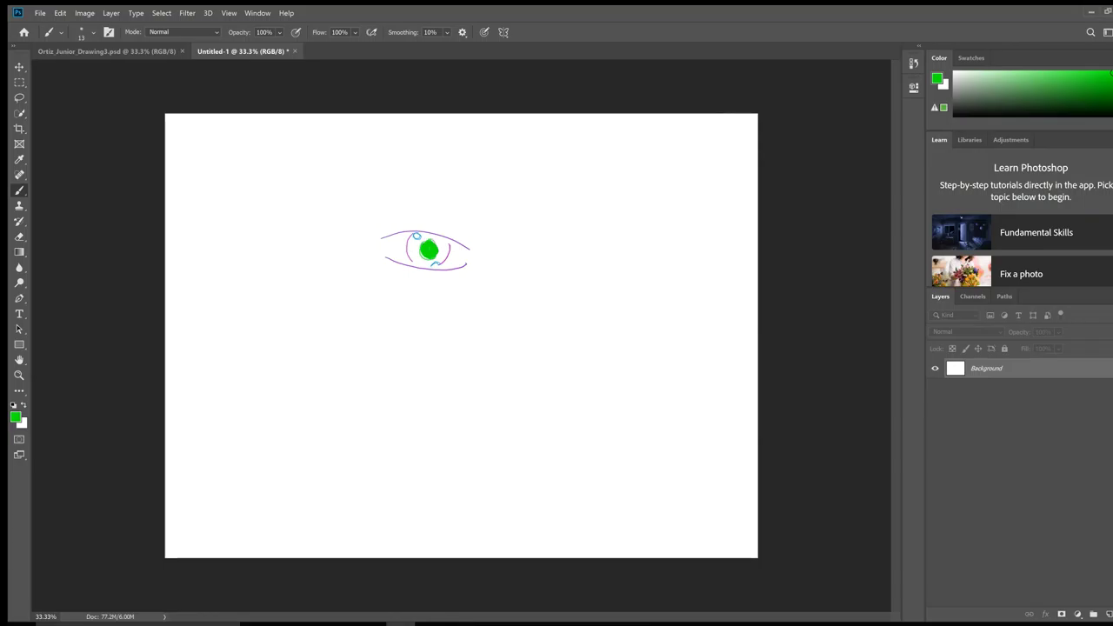
drag(426, 243, 431, 236)
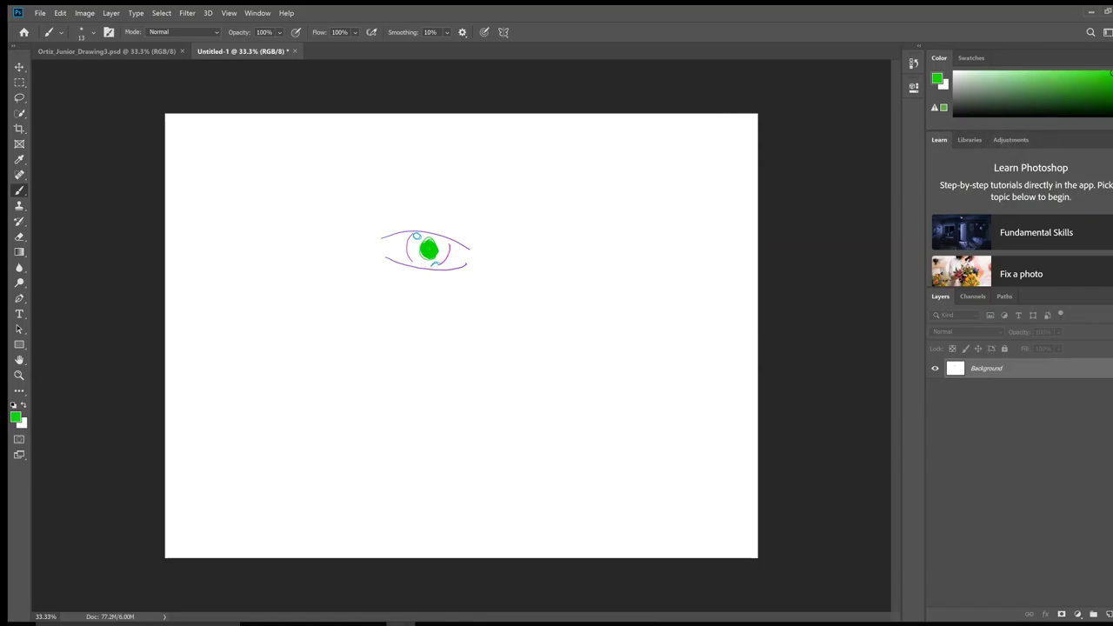
Step: Switch to teal, stroke along the lower lid, and paint a filled cyan tear drip below it
drag(1111, 73, 1091, 93)
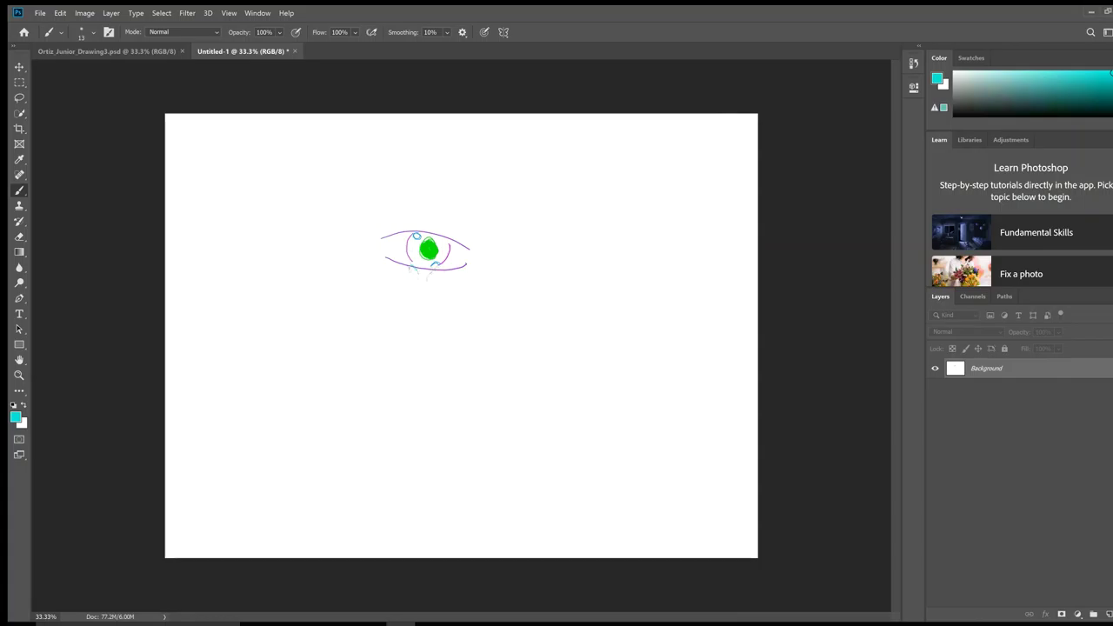
mouse_move(391, 263)
mouse_down()
mouse_move(462, 265)
mouse_move(418, 289)
mouse_move(417, 317)
mouse_move(427, 283)
mouse_move(413, 311)
mouse_up()
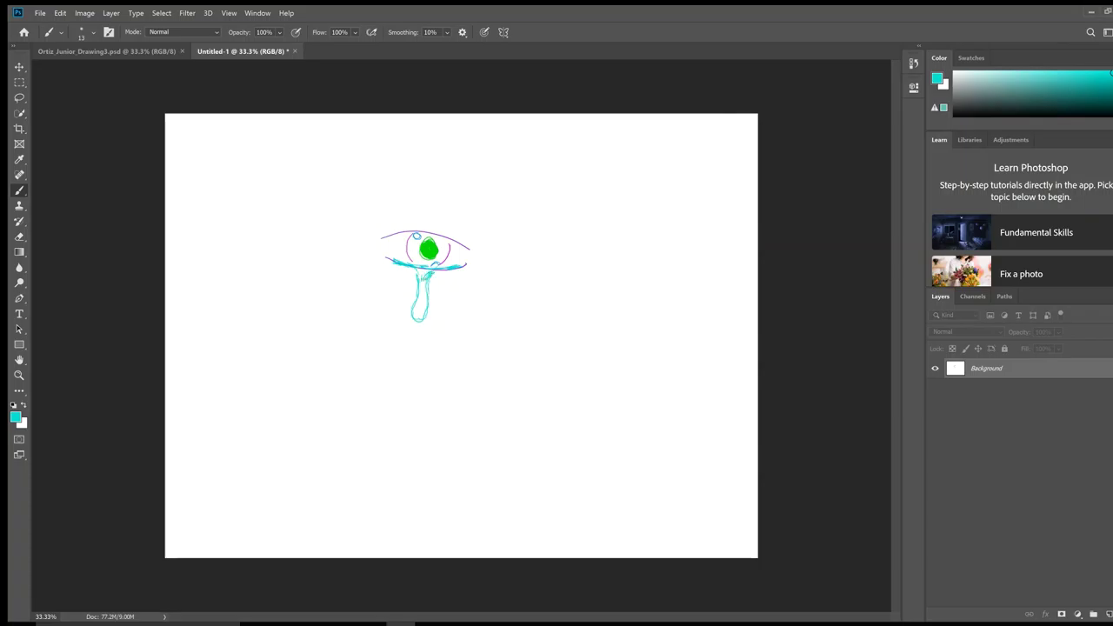
drag(420, 272, 430, 279)
mouse_move(424, 282)
mouse_down()
mouse_move(423, 320)
mouse_move(418, 287)
mouse_up()
Step: In near-black, sketch an eyebrow, paint out the first try, and redraw it arcing past the outer corner
click(1075, 117)
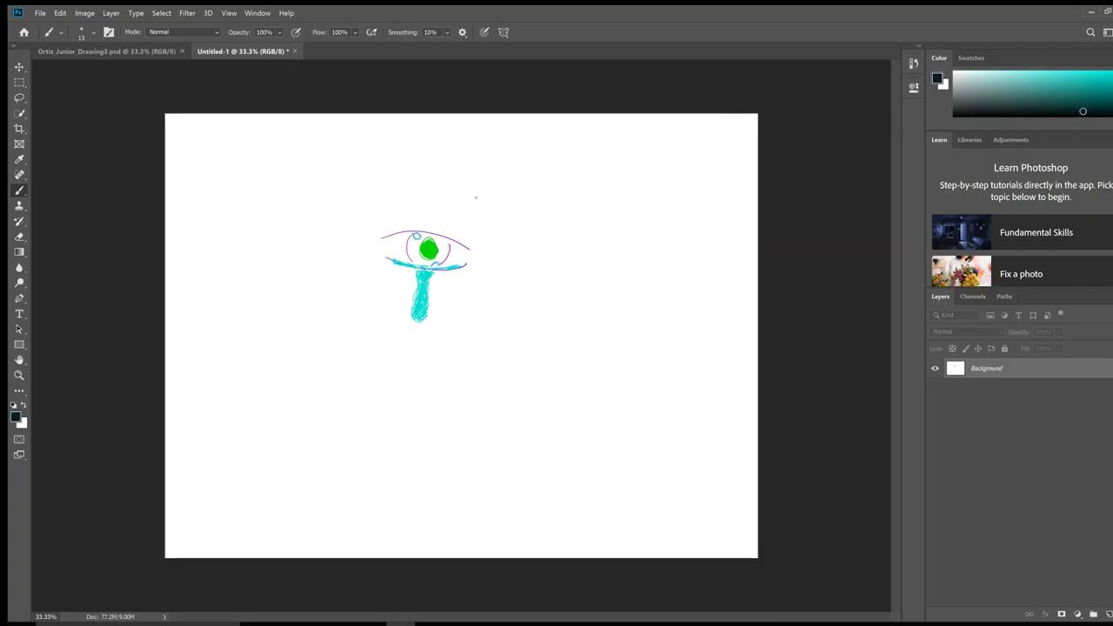
mouse_move(477, 197)
mouse_down()
mouse_move(388, 208)
mouse_move(362, 224)
mouse_up()
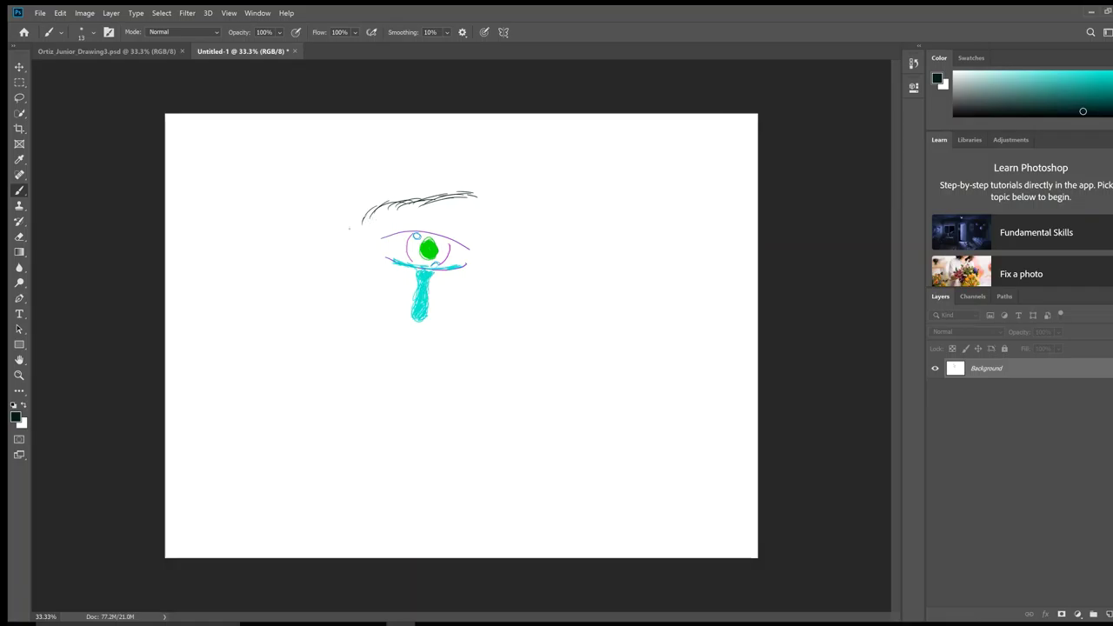
mouse_move(382, 205)
mouse_down()
mouse_move(353, 215)
mouse_move(452, 195)
mouse_move(425, 205)
mouse_up()
drag(470, 196, 458, 193)
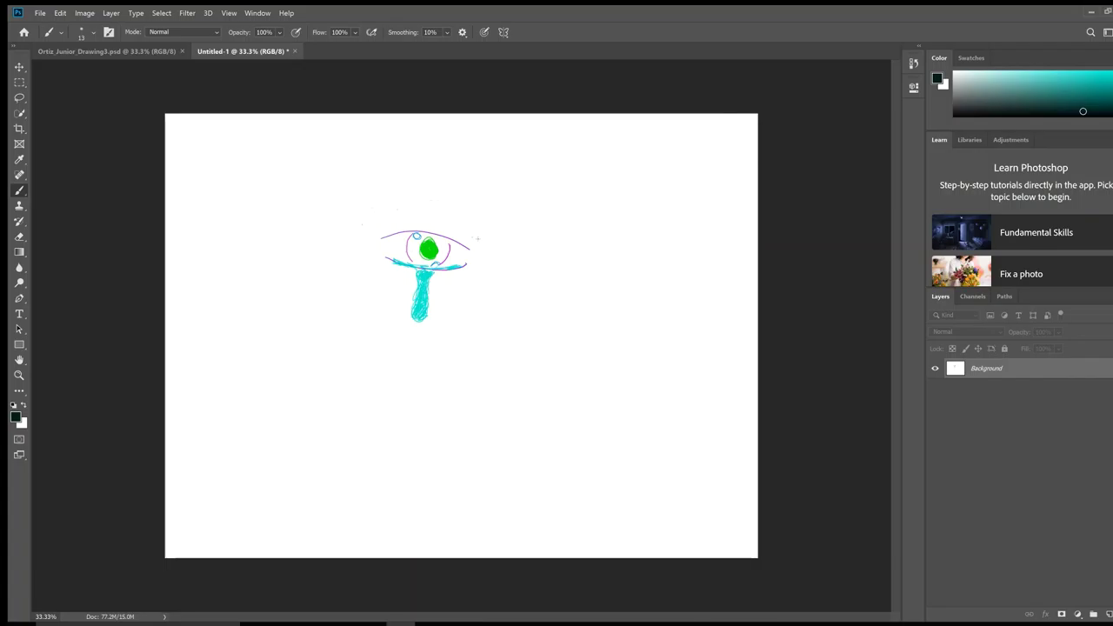
mouse_move(474, 228)
mouse_down()
mouse_move(483, 234)
mouse_move(416, 193)
mouse_move(375, 187)
mouse_up()
mouse_move(457, 216)
mouse_down()
mouse_move(487, 249)
mouse_move(389, 187)
mouse_up()
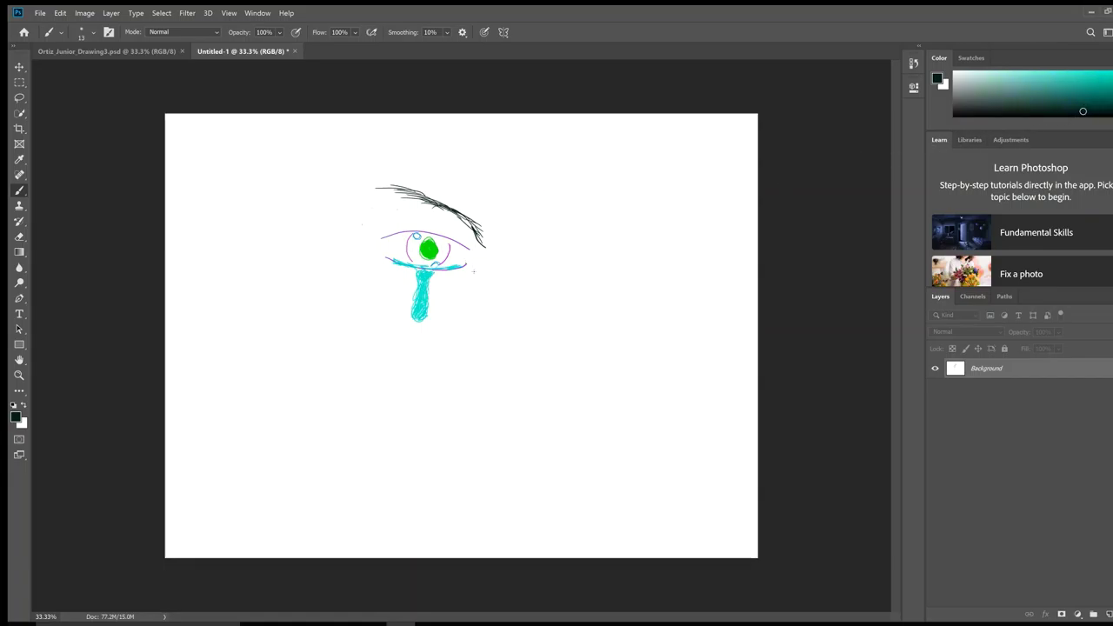
Step: Draw the black nose side and base lines, then layered short strokes for the lips
drag(494, 277, 491, 296)
mouse_move(487, 306)
mouse_down()
mouse_move(484, 322)
mouse_move(524, 324)
mouse_up()
drag(513, 365, 450, 383)
mouse_move(462, 409)
mouse_down()
mouse_move(515, 393)
mouse_move(497, 367)
mouse_move(469, 375)
mouse_up()
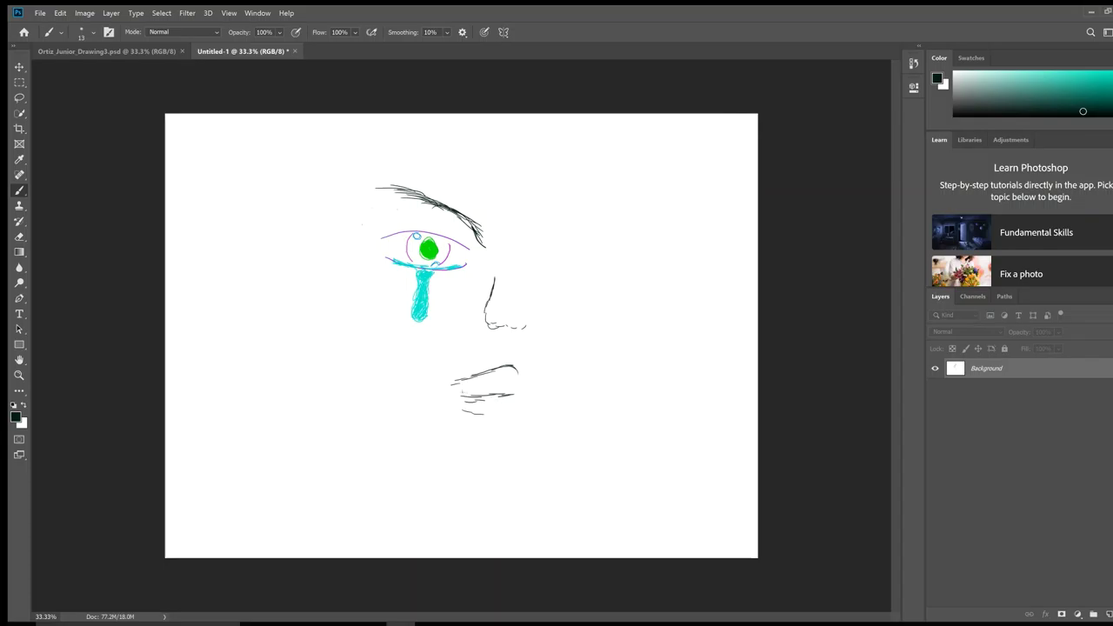
mouse_move(470, 403)
mouse_down()
mouse_move(515, 396)
mouse_move(462, 396)
mouse_up()
Step: Add marks beside the mouth, extend the nose base and left side, then lighten the nose's left line with the Eraser
drag(525, 354, 523, 370)
drag(492, 388, 480, 390)
drag(534, 356, 532, 365)
mouse_move(525, 328)
mouse_down()
mouse_move(564, 329)
mouse_move(531, 293)
mouse_move(550, 322)
mouse_up()
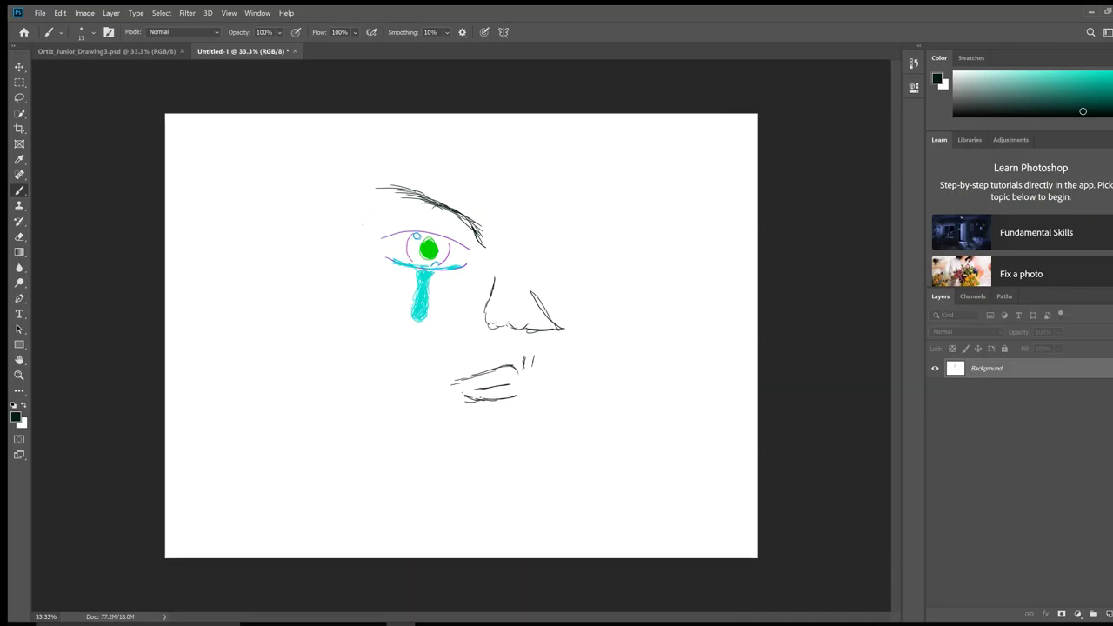
mouse_move(493, 310)
mouse_down()
mouse_move(487, 325)
mouse_move(504, 288)
mouse_up()
mouse_move(496, 294)
mouse_down()
mouse_move(492, 323)
mouse_move(516, 326)
mouse_up()
Step: Add bright purple touches along the nose line, then try a black stroke at its top and undo it
key(d)
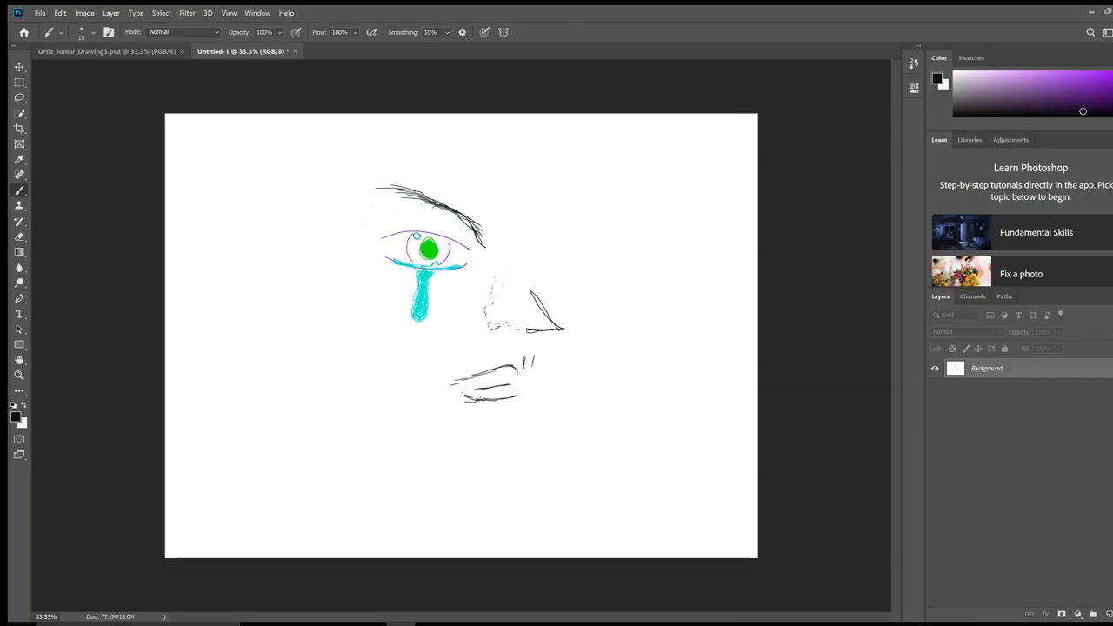
click(1110, 74)
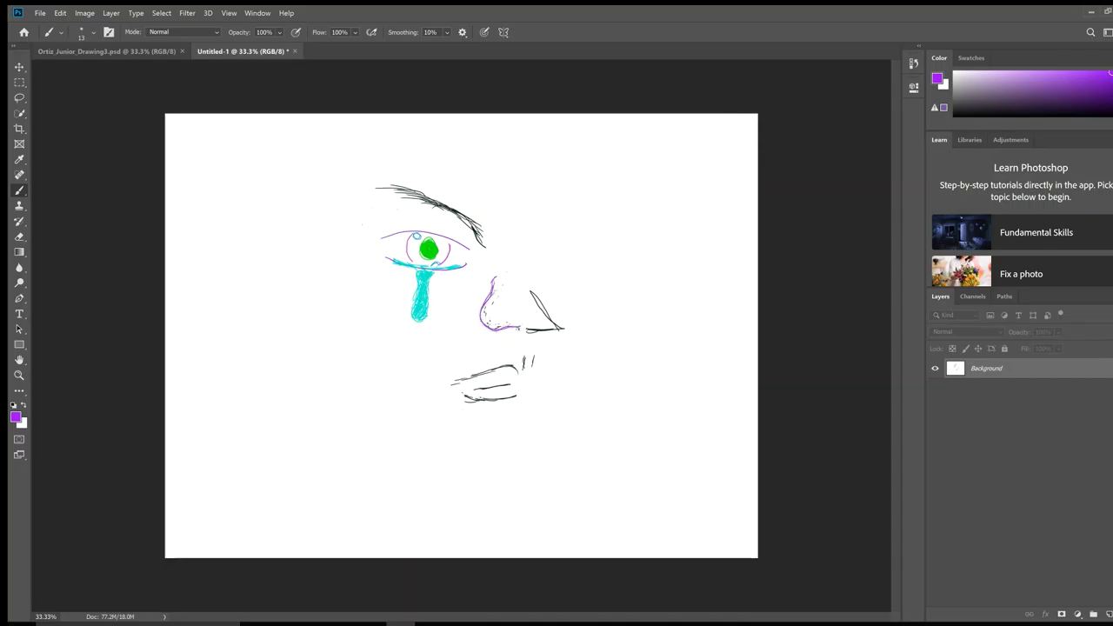
drag(495, 280, 496, 296)
click(972, 115)
mouse_move(526, 289)
mouse_down()
mouse_move(549, 326)
mouse_move(528, 308)
mouse_up()
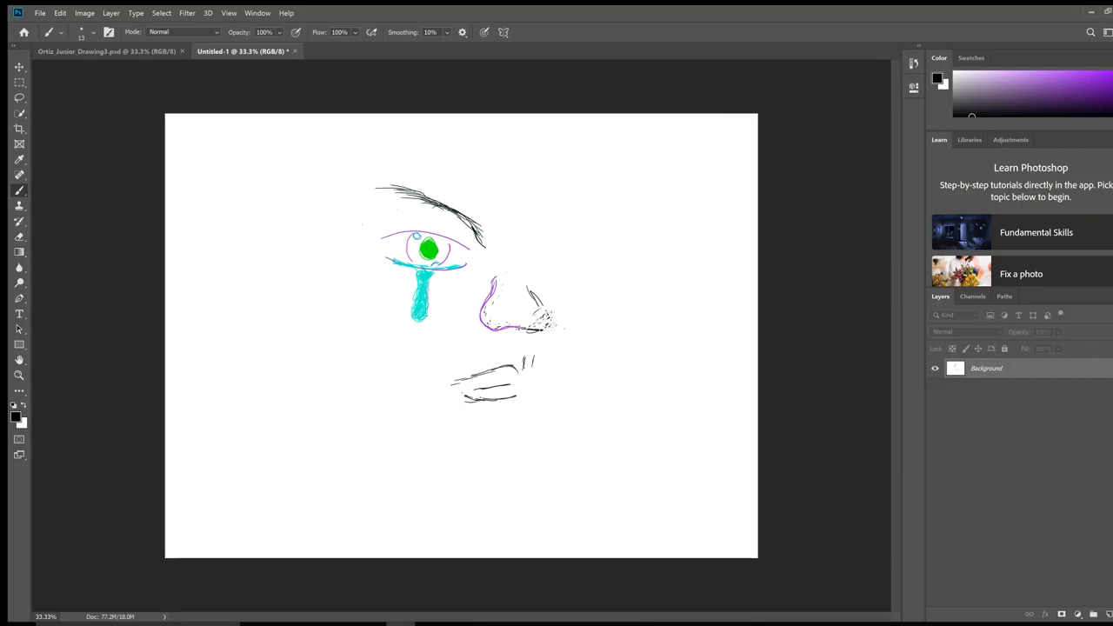
key(ctrl+z)
Step: Draw a full-height dividing line through the nose and outline a skull nose to its right
drag(528, 326, 549, 111)
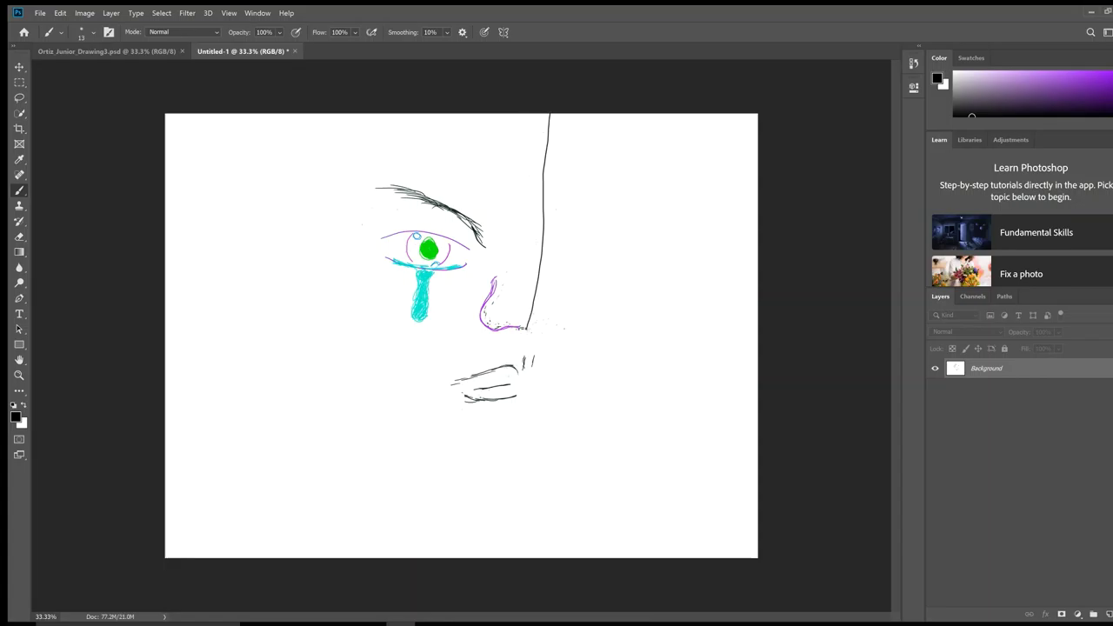
drag(527, 335, 512, 578)
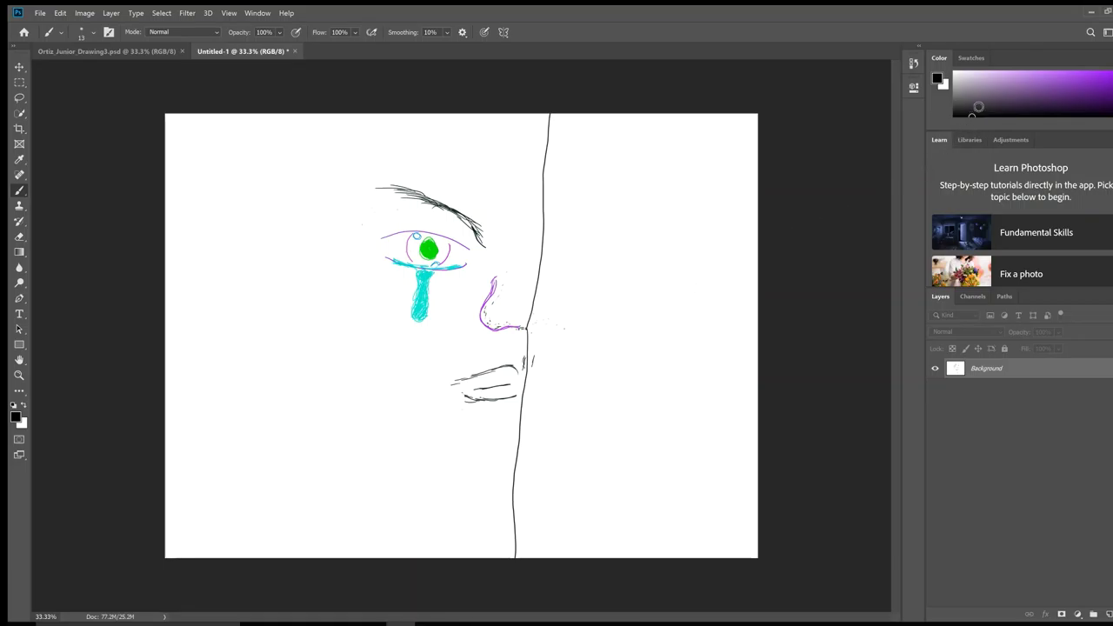
mouse_move(1112, 78)
mouse_down()
mouse_move(1112, 103)
mouse_move(1112, 91)
mouse_up()
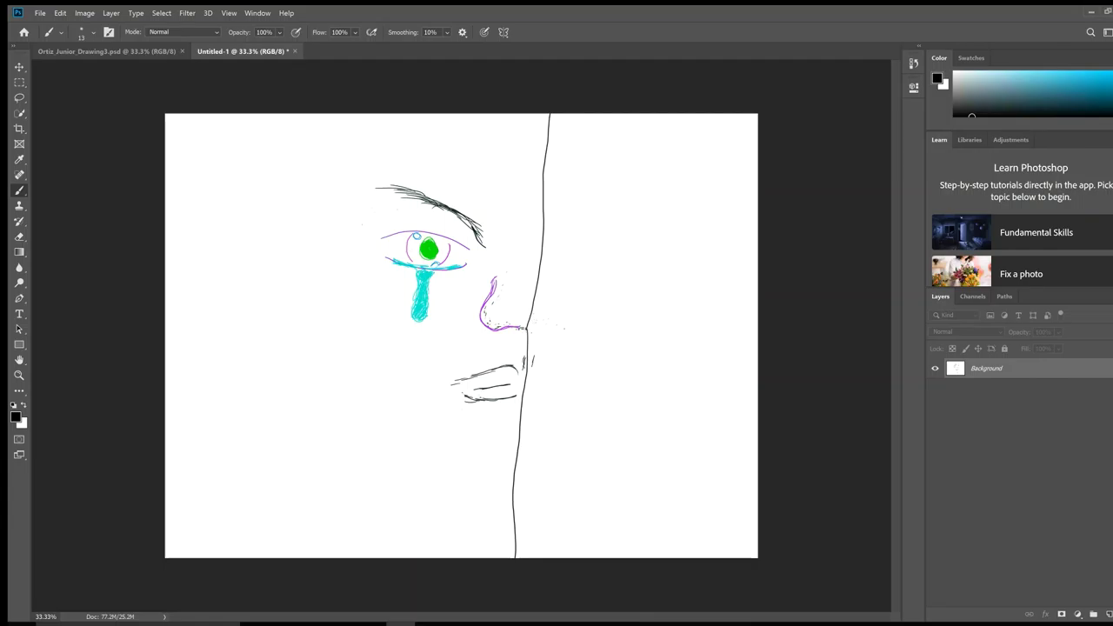
mouse_move(524, 327)
mouse_down()
mouse_move(560, 331)
mouse_move(545, 292)
mouse_move(551, 328)
mouse_up()
Step: Add upper tooth lines beside the lips and extend the oval eye socket on the skull half
drag(541, 381, 557, 378)
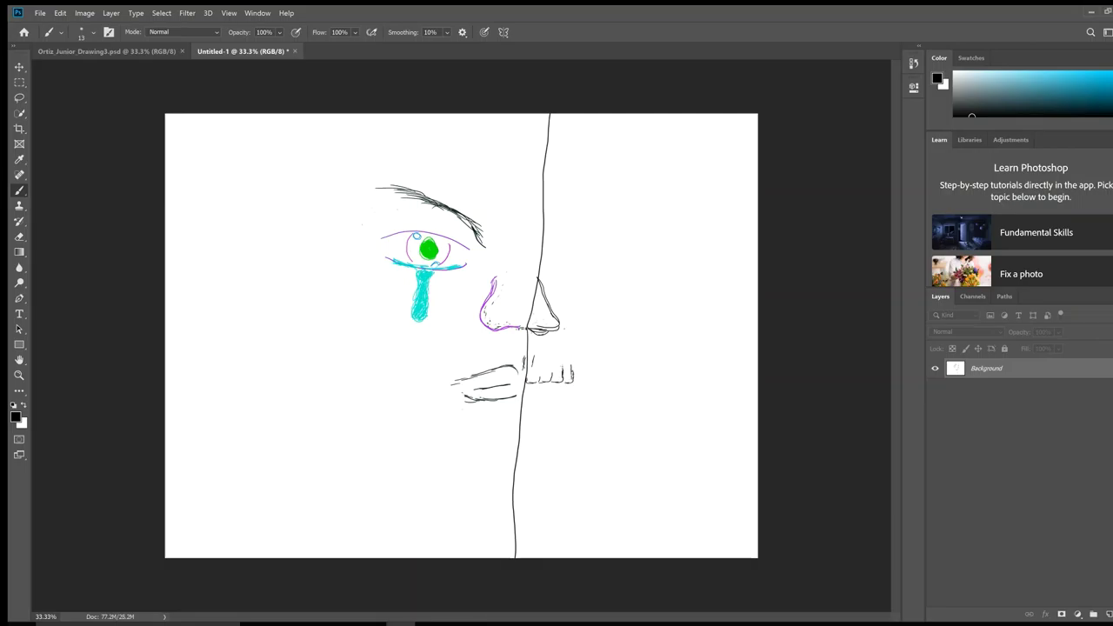
drag(553, 365, 553, 377)
mouse_move(584, 233)
mouse_down()
mouse_move(608, 233)
mouse_move(613, 251)
mouse_move(591, 270)
mouse_move(566, 251)
mouse_move(577, 235)
mouse_up()
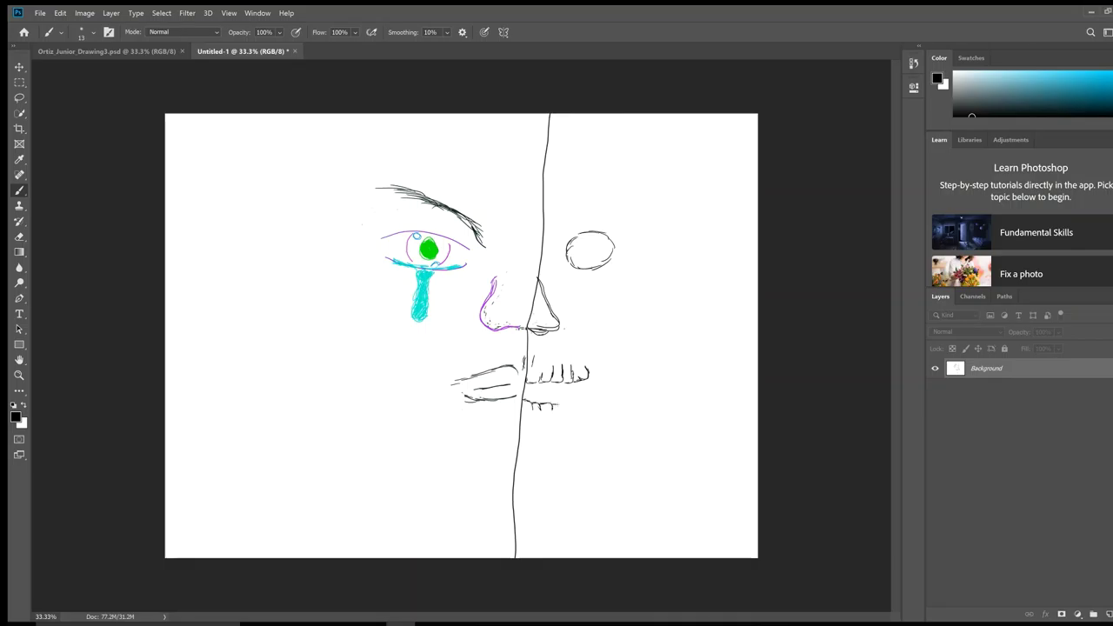
Step: Brush a lower tooth row under the upper teeth, then erase most of it and bits of the dividing line
drag(565, 403, 591, 413)
drag(596, 405, 603, 407)
drag(565, 405, 551, 410)
drag(598, 405, 550, 407)
drag(519, 428, 518, 477)
Step: Redraw the lower teeth strokes beside and below the lip, finishing the row's right end
drag(526, 406, 537, 414)
mouse_move(546, 410)
mouse_down()
mouse_move(540, 426)
mouse_move(551, 423)
mouse_up()
drag(571, 408, 570, 420)
drag(573, 407, 584, 411)
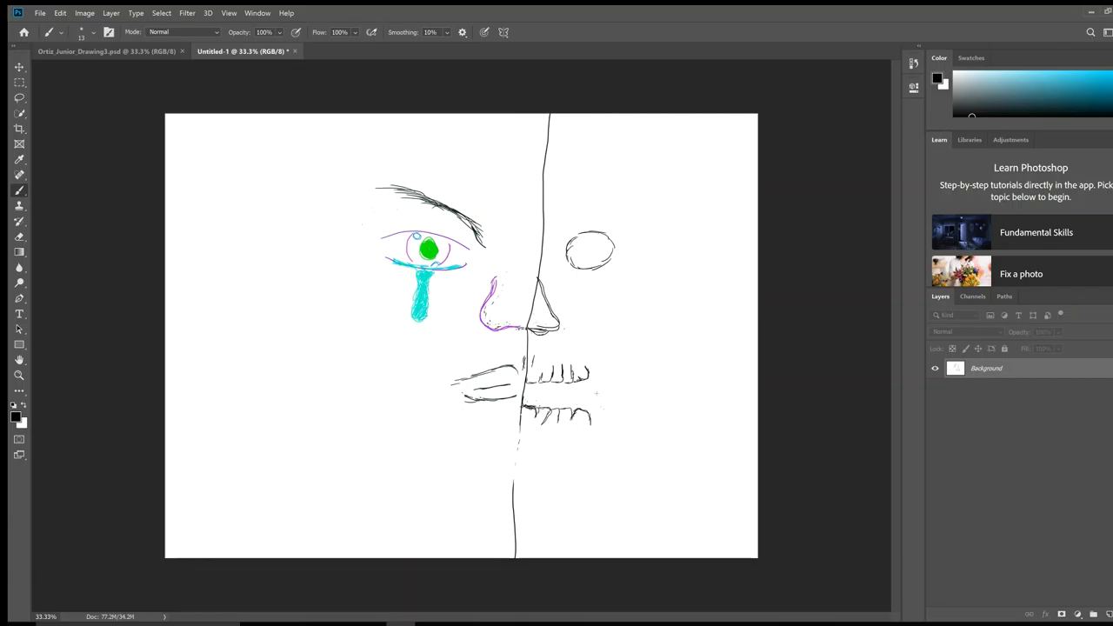
Step: Draw the skull's jaw curve and cheekbone curve beside the eye socket, joining them
mouse_move(613, 370)
mouse_down()
mouse_move(605, 409)
mouse_move(616, 363)
mouse_up()
drag(641, 250, 635, 306)
mouse_move(616, 366)
mouse_down()
mouse_move(639, 303)
mouse_move(612, 384)
mouse_up()
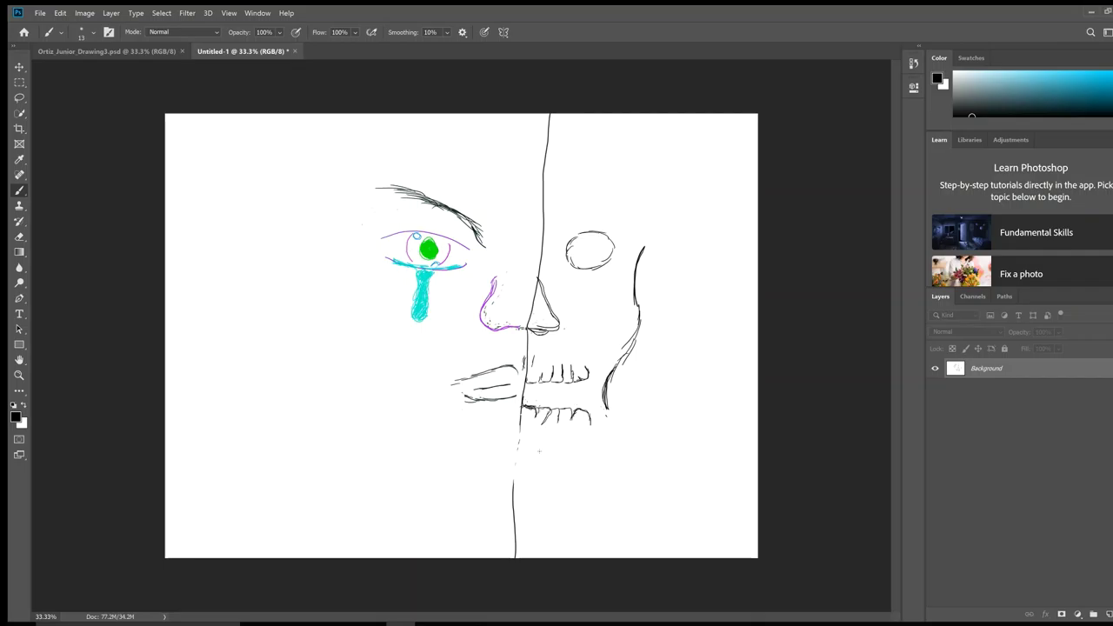
Step: Draw the lower jaw line and trace the skull's right outline rising toward the top
mouse_move(533, 453)
mouse_down()
mouse_move(553, 464)
mouse_move(539, 452)
mouse_move(582, 446)
mouse_move(604, 426)
mouse_move(515, 462)
mouse_move(612, 414)
mouse_move(610, 398)
mouse_up()
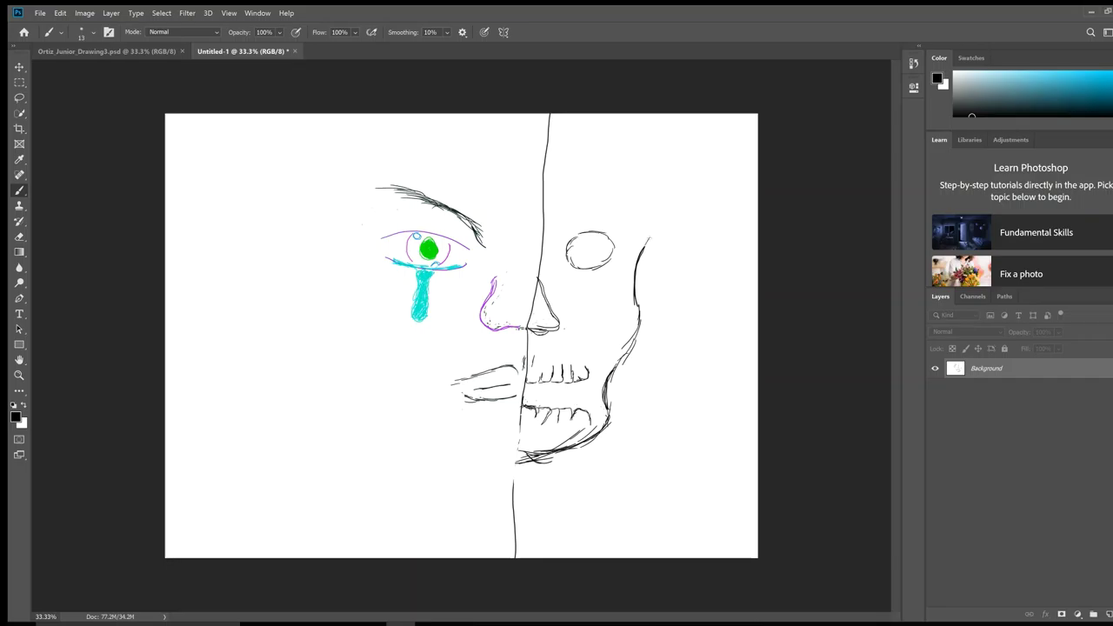
mouse_move(648, 237)
mouse_down()
mouse_move(652, 218)
mouse_move(628, 169)
mouse_up()
drag(654, 242, 648, 181)
mouse_move(651, 247)
mouse_down()
mouse_move(646, 198)
mouse_move(591, 150)
mouse_move(556, 145)
mouse_move(591, 144)
mouse_move(635, 181)
mouse_up()
Step: Trace the cranium's top edge, then begin teal curly hair loops across the head
mouse_move(586, 144)
mouse_down()
mouse_move(617, 161)
mouse_move(548, 133)
mouse_up()
drag(574, 135, 540, 130)
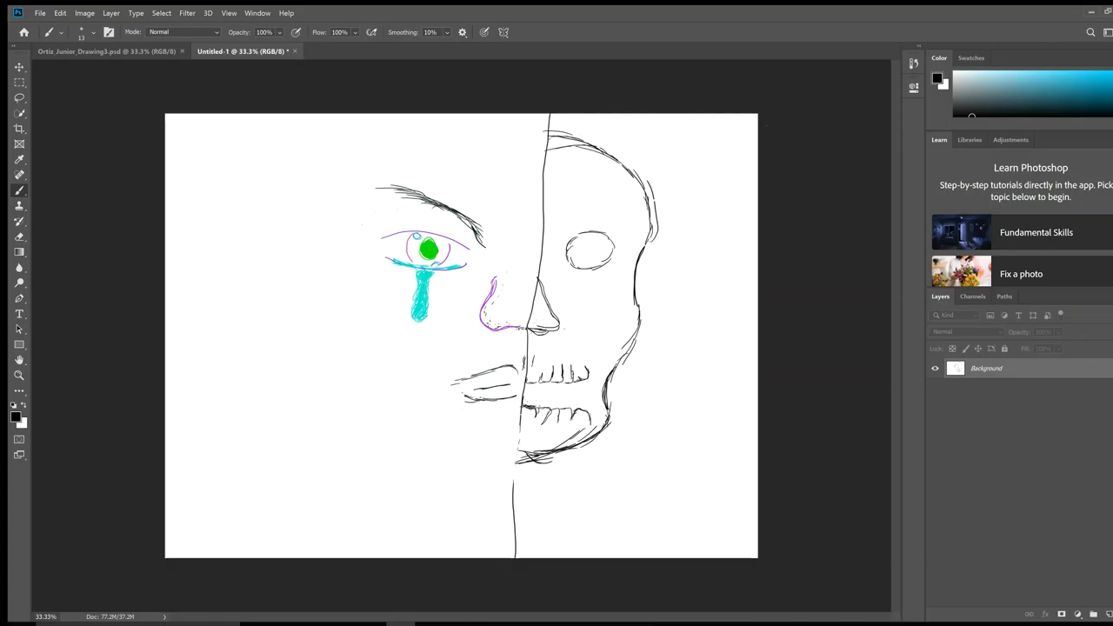
drag(1073, 102, 1066, 88)
mouse_move(543, 135)
mouse_down()
mouse_move(501, 156)
mouse_move(490, 138)
mouse_move(509, 139)
mouse_move(476, 144)
mouse_move(513, 135)
mouse_move(439, 152)
mouse_move(460, 147)
mouse_move(417, 130)
mouse_move(391, 148)
mouse_move(513, 143)
mouse_move(383, 150)
mouse_up()
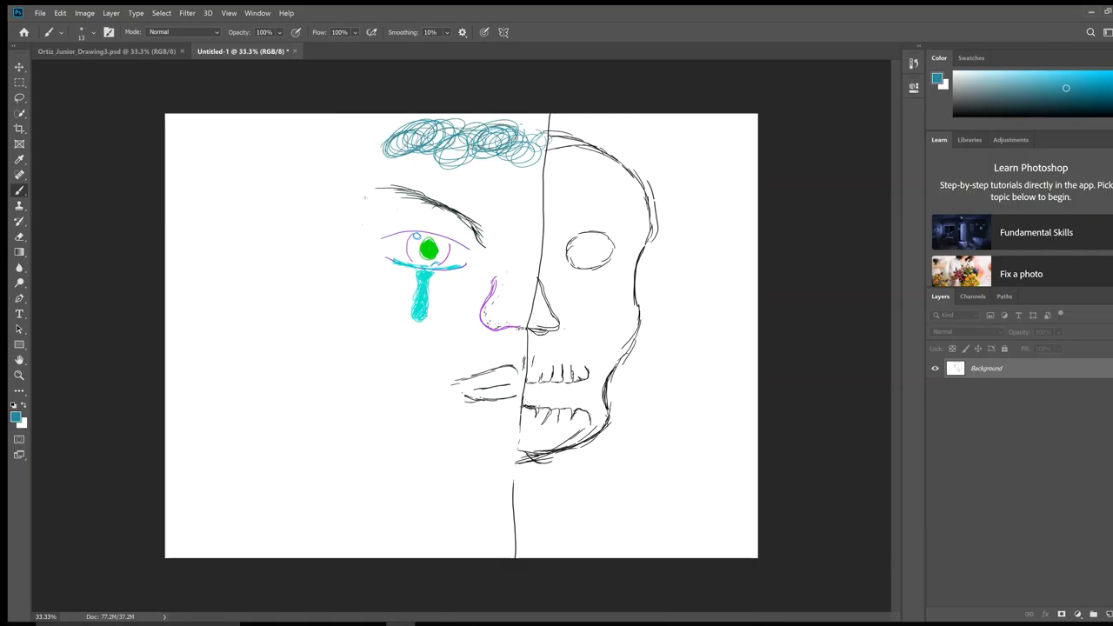
Step: Scribble dense teal curls down the left side of the head to the dividing line
mouse_move(365, 198)
mouse_down()
mouse_move(357, 213)
mouse_move(358, 190)
mouse_move(390, 150)
mouse_move(357, 187)
mouse_move(344, 174)
mouse_move(382, 146)
mouse_move(348, 161)
mouse_move(374, 144)
mouse_move(360, 143)
mouse_up()
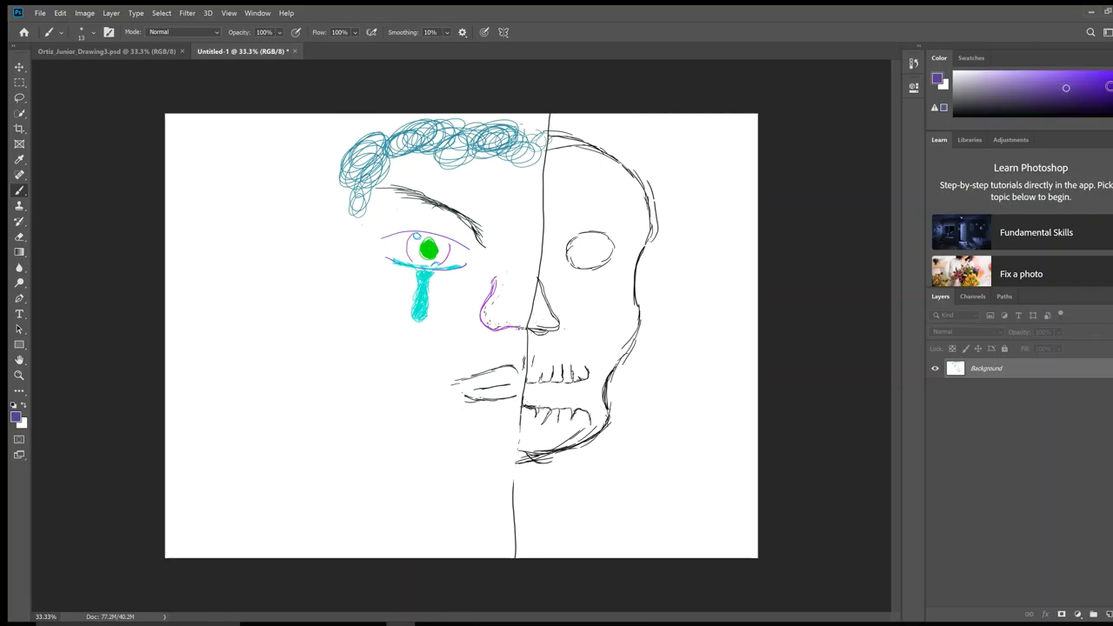
Step: Switch to a saturated purple, streak it through the teal hair, and line the hair's lower-left edge
drag(1066, 87, 1106, 78)
mouse_move(402, 164)
mouse_down()
mouse_move(388, 160)
mouse_move(364, 198)
mouse_move(397, 160)
mouse_move(434, 149)
mouse_move(530, 153)
mouse_up()
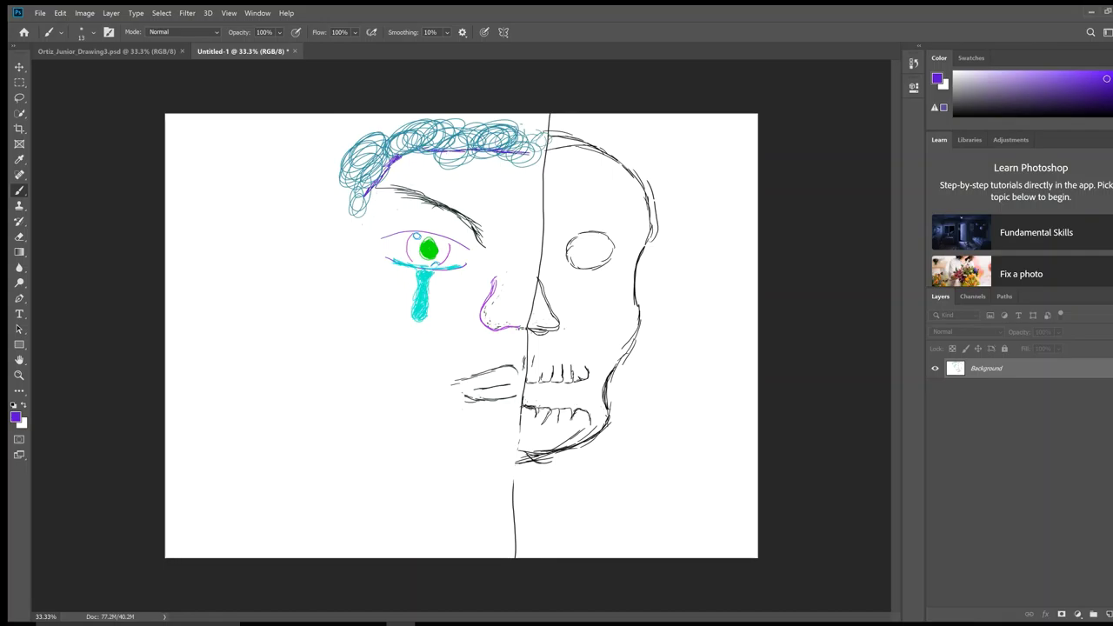
drag(361, 215, 362, 230)
Step: Outline the ear and jawline to the chin, then add dark purple strokes along the skull's jaw
mouse_move(361, 233)
mouse_down()
mouse_move(333, 255)
mouse_move(353, 286)
mouse_move(370, 287)
mouse_move(330, 256)
mouse_move(365, 234)
mouse_up()
mouse_move(371, 291)
mouse_down()
mouse_move(365, 325)
mouse_move(406, 286)
mouse_move(376, 318)
mouse_move(416, 406)
mouse_move(452, 445)
mouse_move(512, 458)
mouse_up()
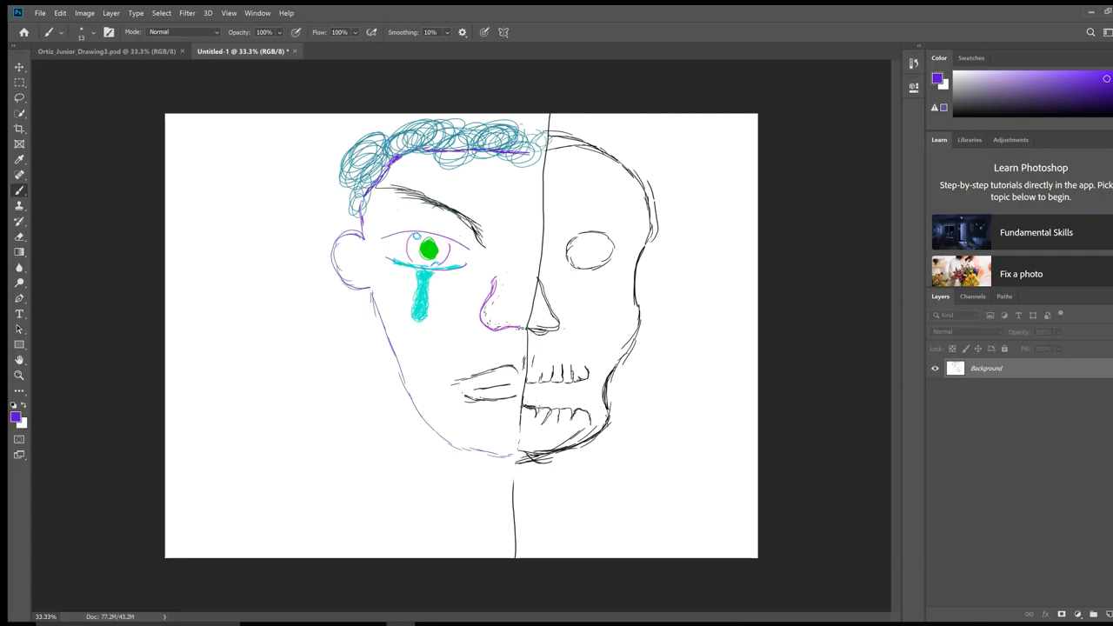
drag(1075, 95, 1069, 111)
drag(593, 369, 592, 421)
Step: Darken the skull's jaw edge and shade along the top of its mouth between the teeth
drag(591, 375, 590, 416)
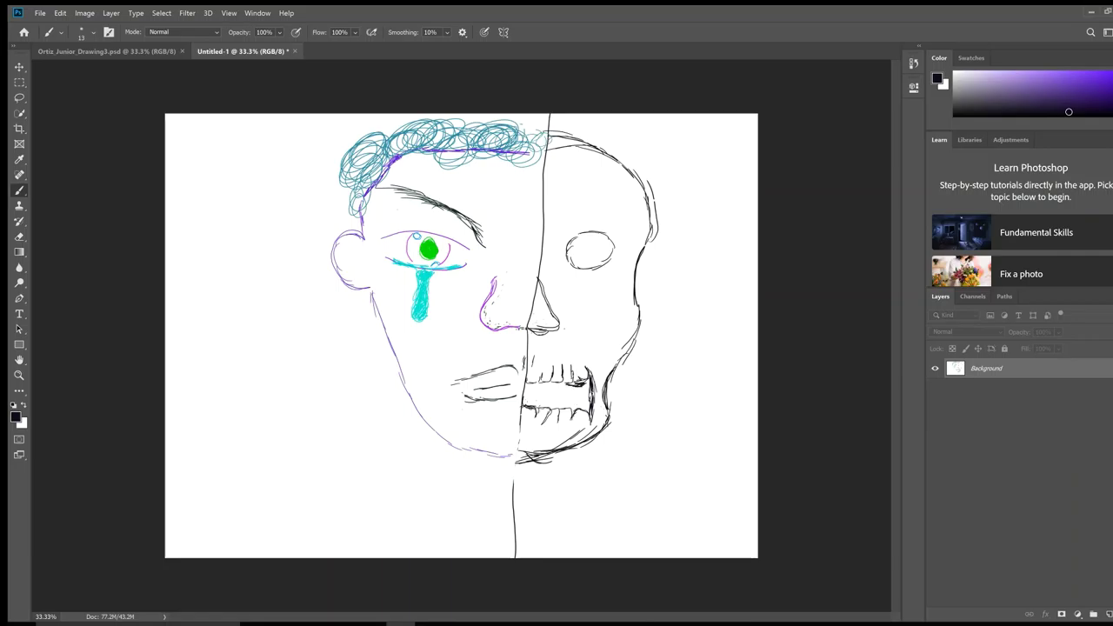
mouse_move(560, 388)
mouse_down()
mouse_move(574, 385)
mouse_move(588, 404)
mouse_move(523, 400)
mouse_move(545, 383)
mouse_up()
drag(537, 387, 566, 383)
drag(546, 389, 587, 380)
mouse_move(579, 392)
mouse_down()
mouse_move(589, 380)
mouse_move(578, 384)
mouse_up()
Step: Hatch dense vertical strokes across the skull's mouth from the right end to the left end
drag(574, 404, 573, 386)
drag(572, 402, 568, 387)
mouse_move(567, 403)
mouse_down()
mouse_move(565, 389)
mouse_move(593, 390)
mouse_up()
drag(590, 409, 582, 395)
drag(582, 403, 578, 386)
drag(573, 407, 568, 388)
drag(564, 407, 555, 386)
drag(551, 403, 546, 387)
drag(545, 407, 551, 388)
drag(547, 401, 542, 384)
drag(539, 405, 544, 388)
drag(537, 401, 539, 382)
drag(536, 394, 531, 384)
drag(527, 405, 525, 386)
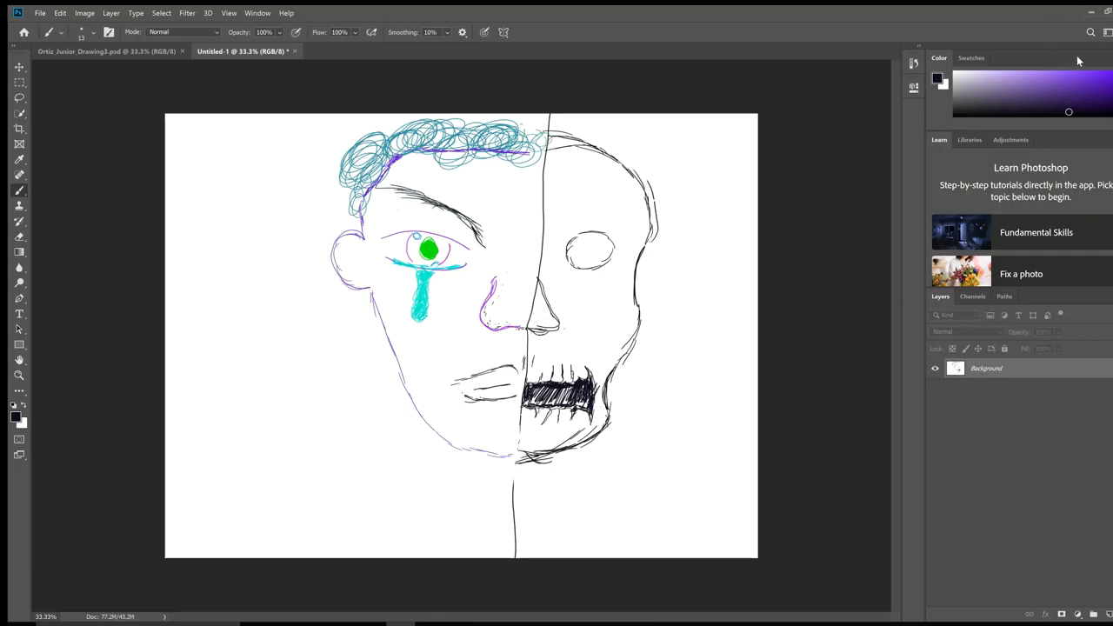
Step: Fill the skull's oval eye socket with solid dark hatching, then set the colour back to purple
click(1087, 84)
click(1079, 114)
mouse_move(610, 250)
mouse_down()
mouse_move(586, 266)
mouse_move(572, 260)
mouse_move(583, 253)
mouse_move(569, 255)
mouse_move(576, 245)
mouse_move(564, 249)
mouse_up()
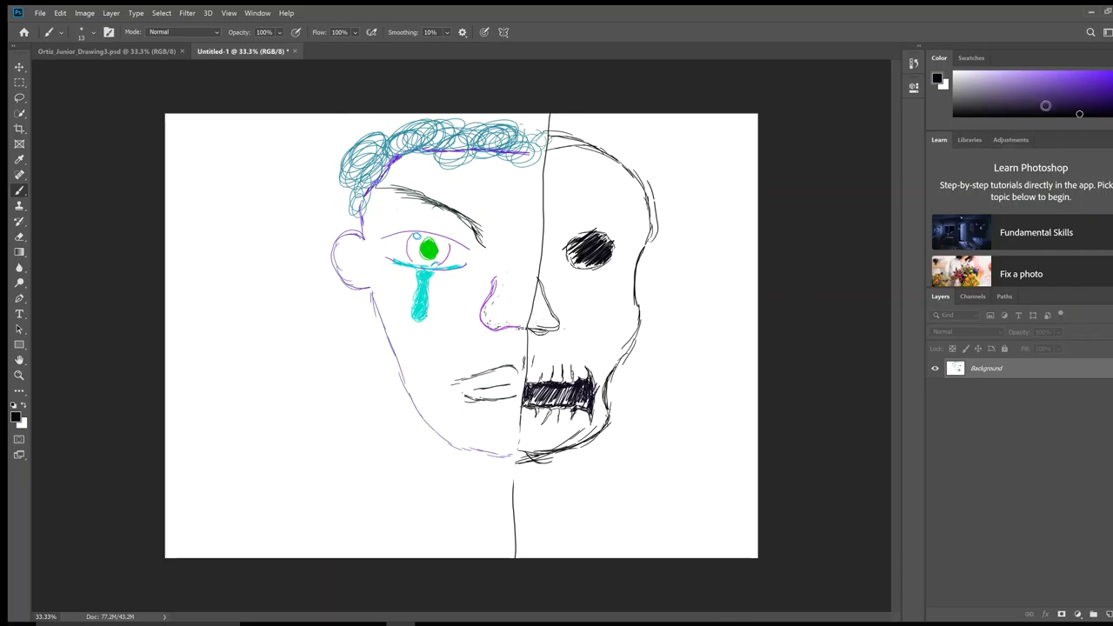
click(1076, 84)
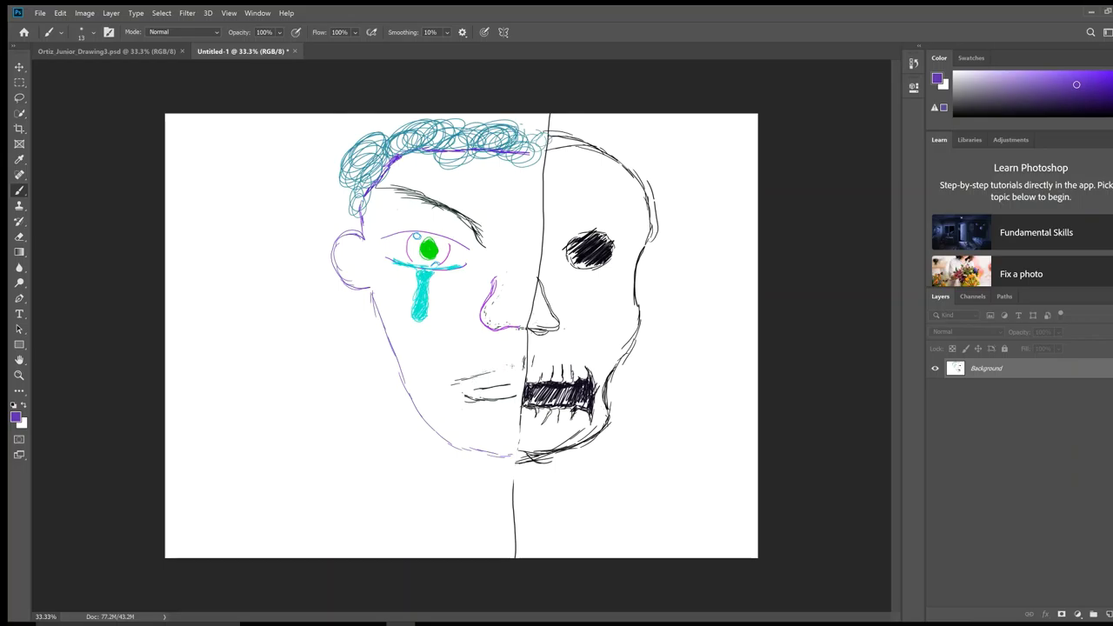
Step: Erase part of the old lip line and stray marks, then paint new lip strokes beside the mouth
drag(488, 374, 450, 383)
mouse_move(483, 389)
mouse_down()
mouse_move(464, 401)
mouse_move(520, 398)
mouse_up()
mouse_move(510, 379)
mouse_down()
mouse_move(525, 377)
mouse_move(478, 393)
mouse_move(516, 403)
mouse_up()
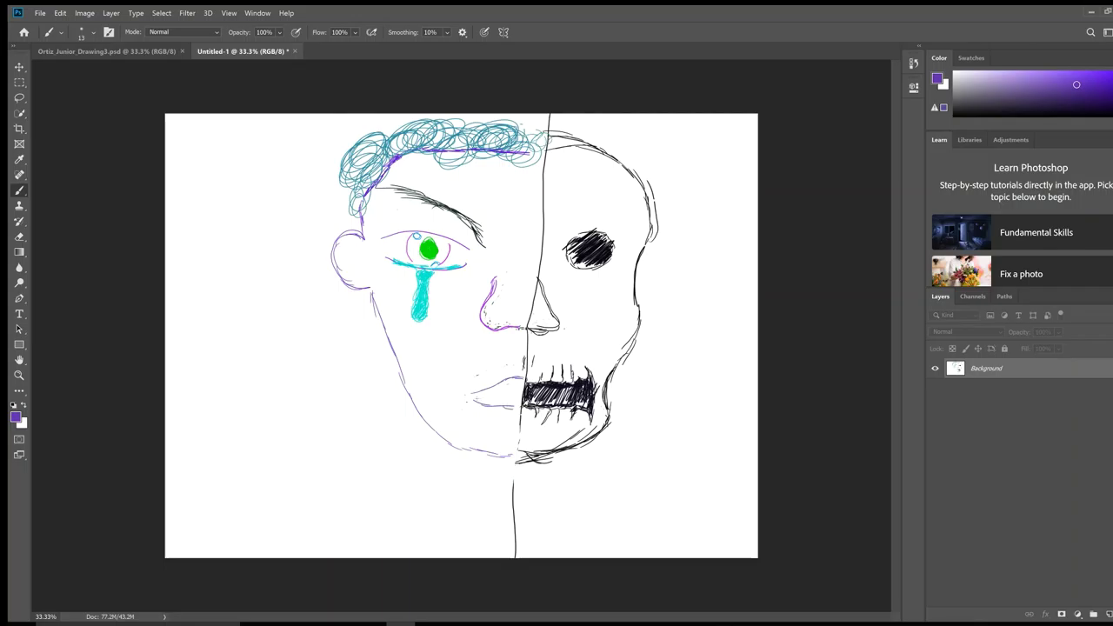
mouse_move(497, 396)
mouse_down()
mouse_move(517, 395)
mouse_move(489, 399)
mouse_up()
Step: Paint small near-black arc-shaped birds in the sky to the right of the skull
click(1081, 112)
mouse_move(655, 145)
mouse_down()
mouse_move(700, 146)
mouse_move(711, 171)
mouse_move(727, 168)
mouse_move(683, 171)
mouse_up()
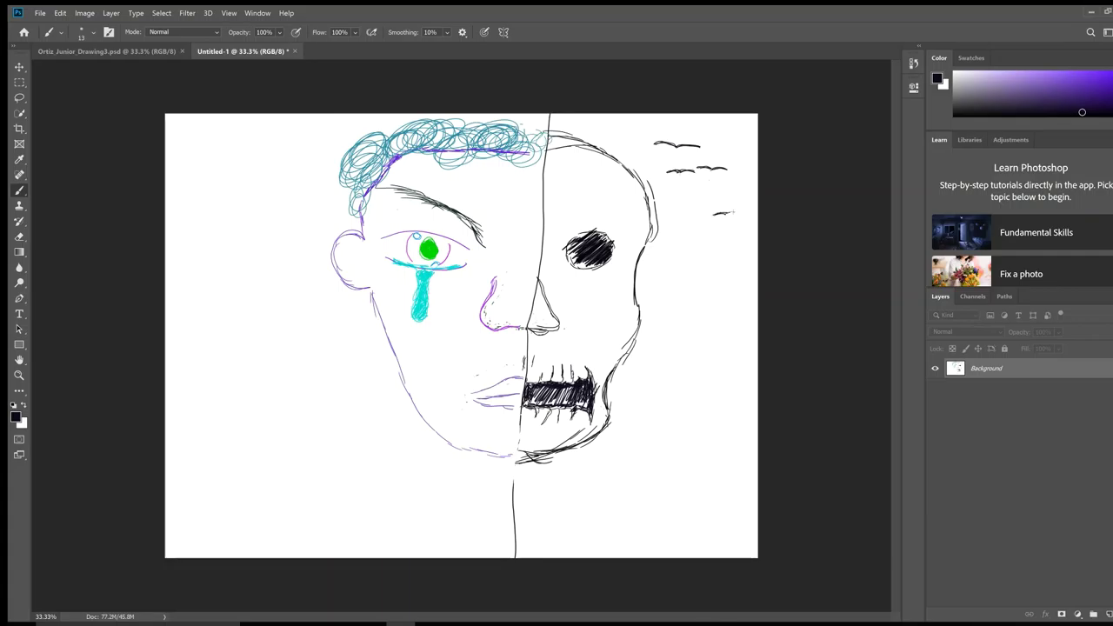
drag(727, 213, 732, 210)
click(1111, 87)
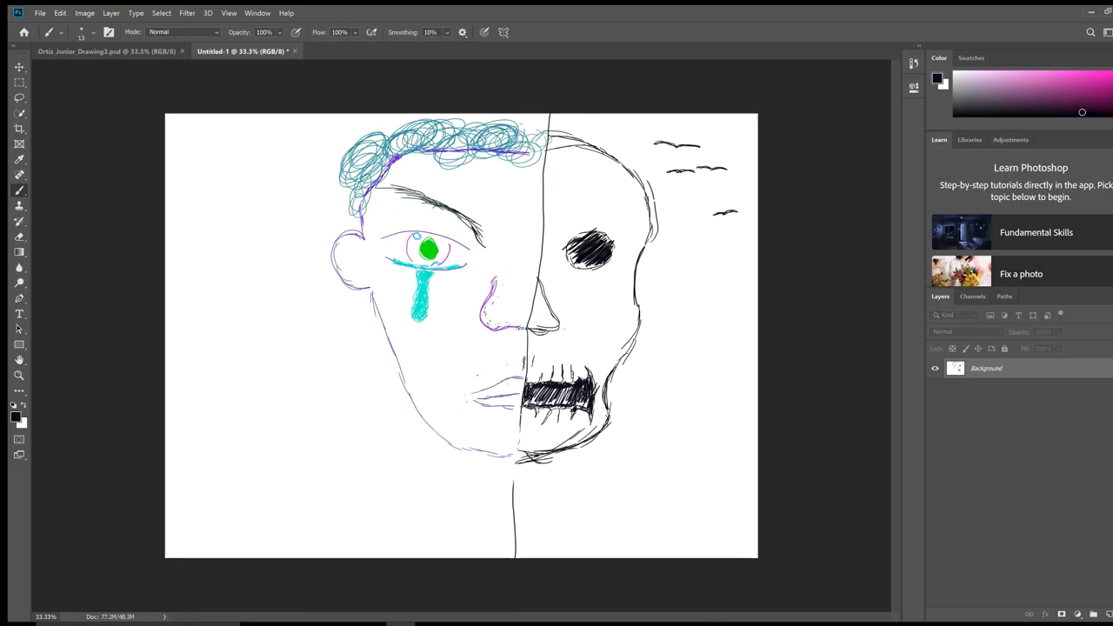
Step: Fine-tune the pink colour and add curved chin strokes with a small curl below the chin
drag(1102, 84, 1101, 79)
mouse_move(527, 462)
mouse_down()
mouse_move(543, 460)
mouse_move(529, 459)
mouse_up()
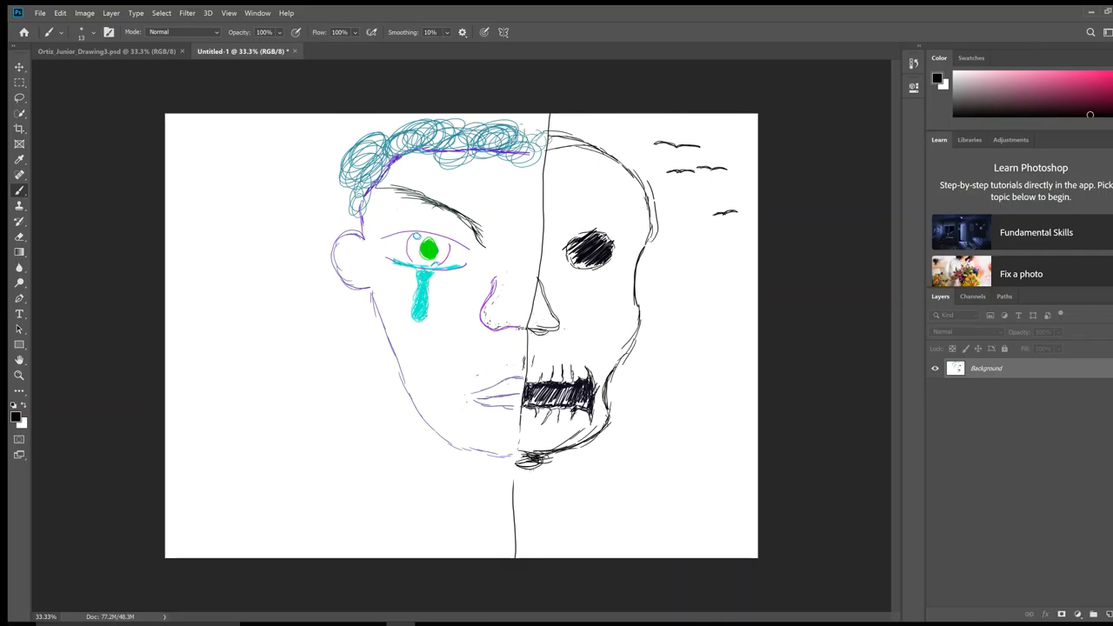
mouse_move(541, 470)
mouse_down()
mouse_move(527, 482)
mouse_move(543, 463)
mouse_up()
mouse_move(527, 483)
mouse_down()
mouse_move(534, 493)
mouse_move(548, 478)
mouse_move(546, 506)
mouse_move(546, 489)
mouse_move(523, 508)
mouse_move(524, 527)
mouse_move(543, 517)
mouse_up()
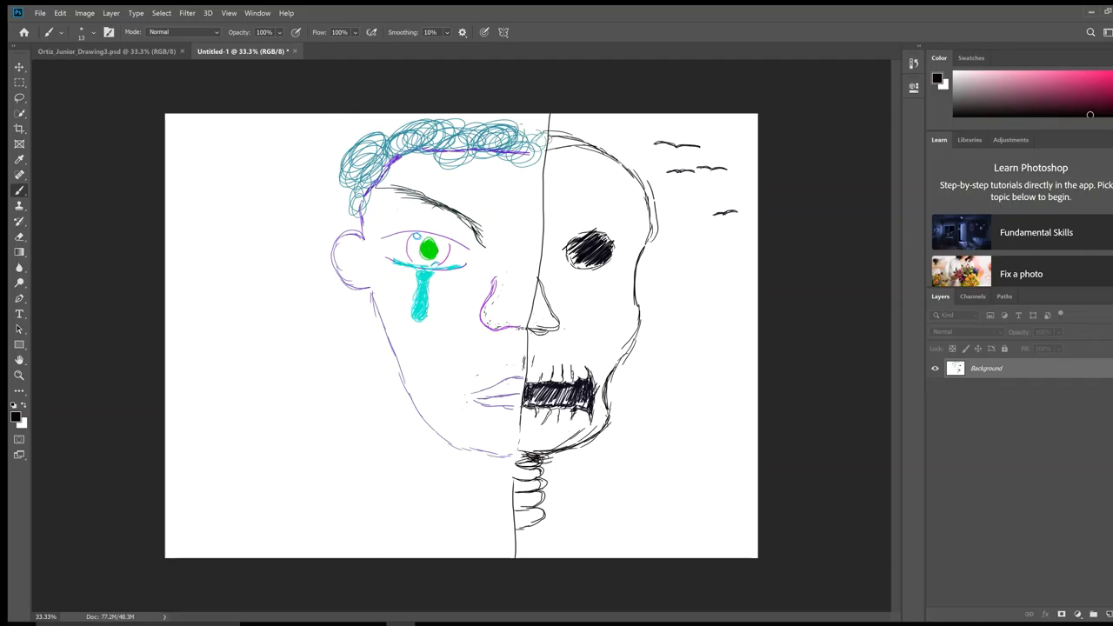
mouse_move(1112, 78)
mouse_down()
mouse_move(1112, 99)
mouse_move(1112, 81)
mouse_up()
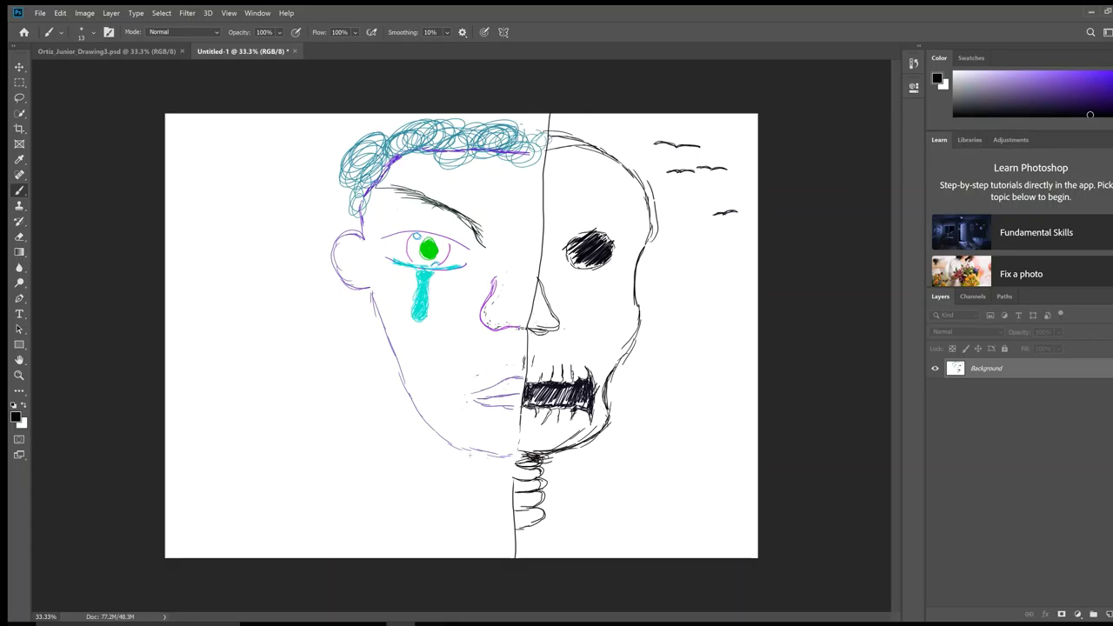
Step: Draw a thin purple neck line below the jaw and an ear curl, then choose dark maroon
drag(471, 448, 462, 504)
click(1090, 83)
key(ctrl+z)
key(ctrl+z)
key(ctrl+z)
drag(459, 448, 436, 524)
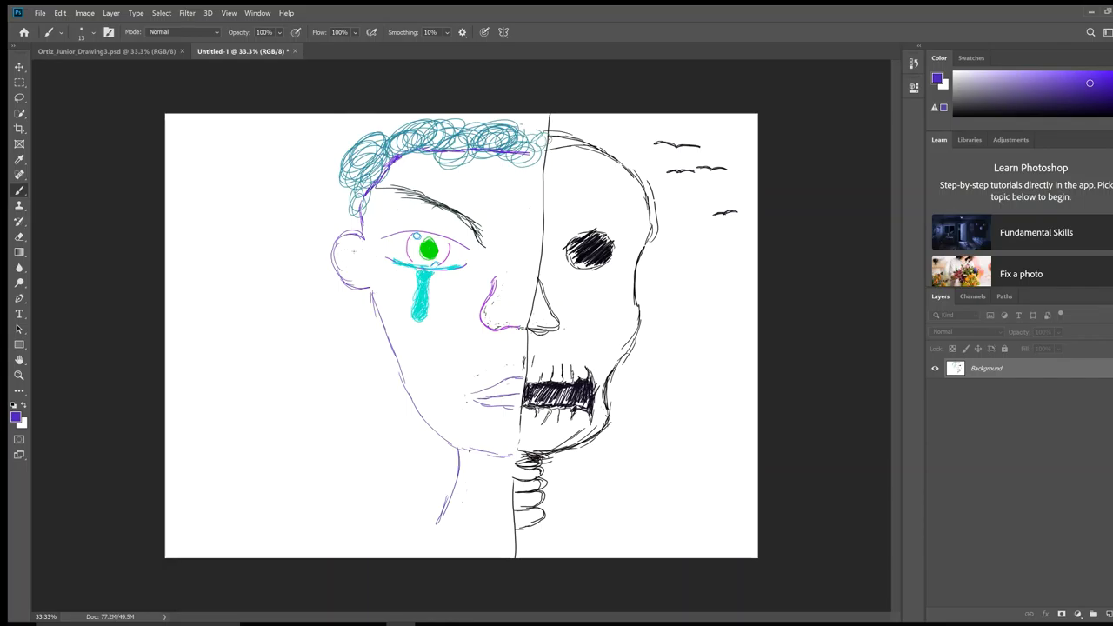
mouse_move(351, 252)
mouse_down()
mouse_move(349, 264)
mouse_move(363, 263)
mouse_up()
mouse_move(1062, 97)
mouse_down()
mouse_move(1107, 93)
mouse_move(1094, 98)
mouse_up()
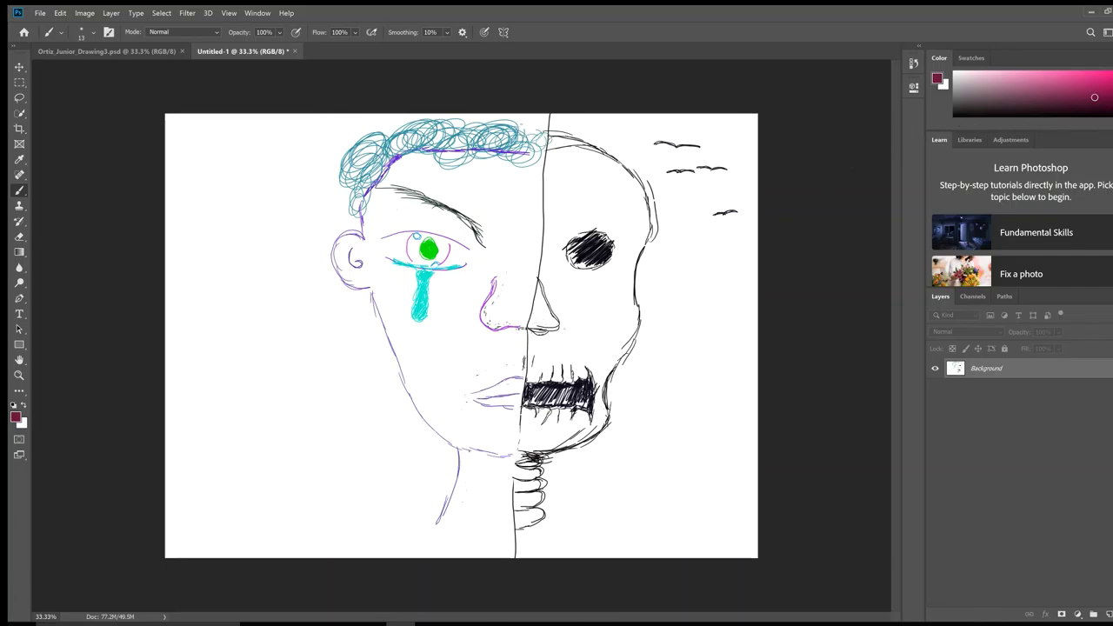
Step: Shift the foreground colour from maroon to a yellowish brown in the Color panel
click(1110, 95)
drag(1110, 96, 1110, 83)
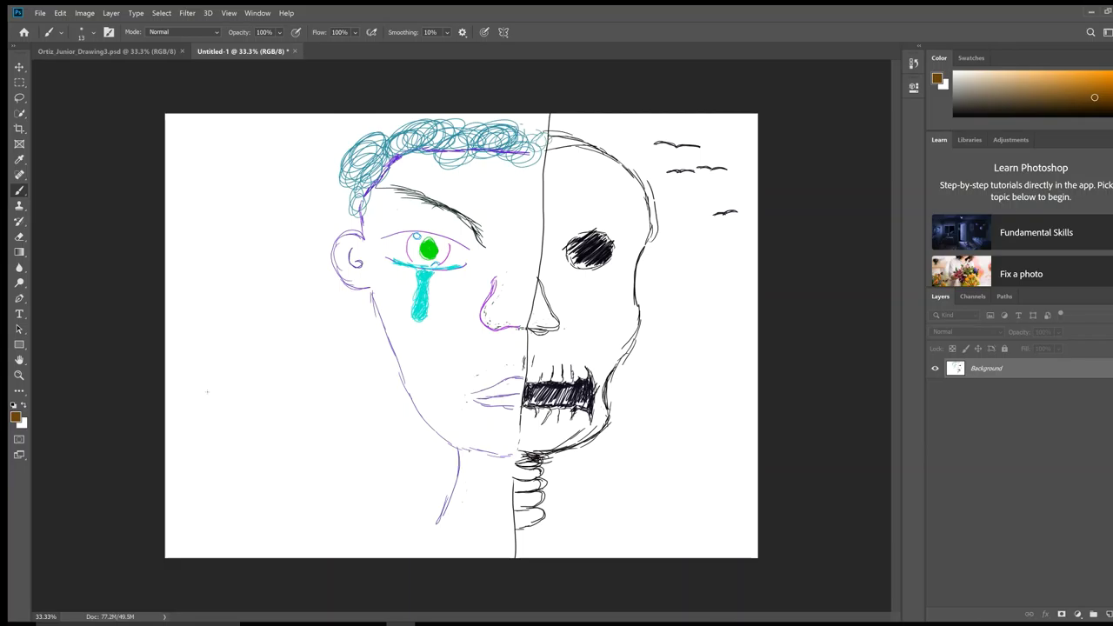
Step: Paint a thick brown chevron left of the face and go over it in orange
mouse_move(207, 401)
mouse_down()
mouse_move(233, 365)
mouse_move(201, 400)
mouse_up()
mouse_move(220, 375)
mouse_down()
mouse_move(204, 397)
mouse_move(261, 383)
mouse_move(227, 364)
mouse_move(264, 385)
mouse_up()
click(1106, 75)
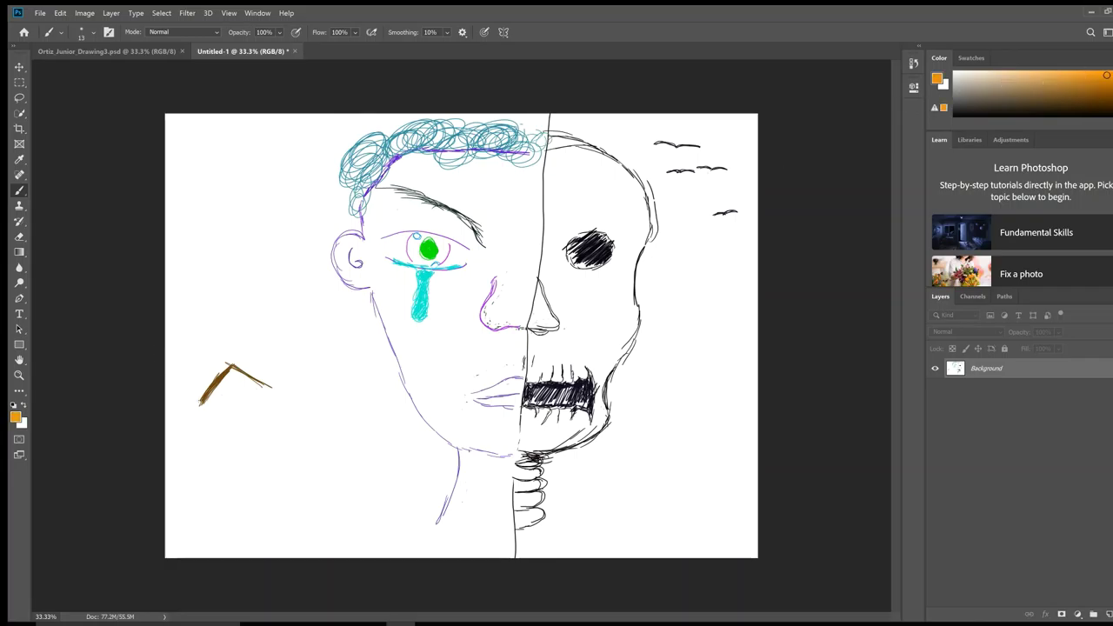
mouse_move(207, 402)
mouse_down()
mouse_move(231, 373)
mouse_move(257, 386)
mouse_move(232, 371)
mouse_move(263, 379)
mouse_up()
Step: Switch to pale beige and draw the house walls with dense tan hatching under the roof
click(985, 78)
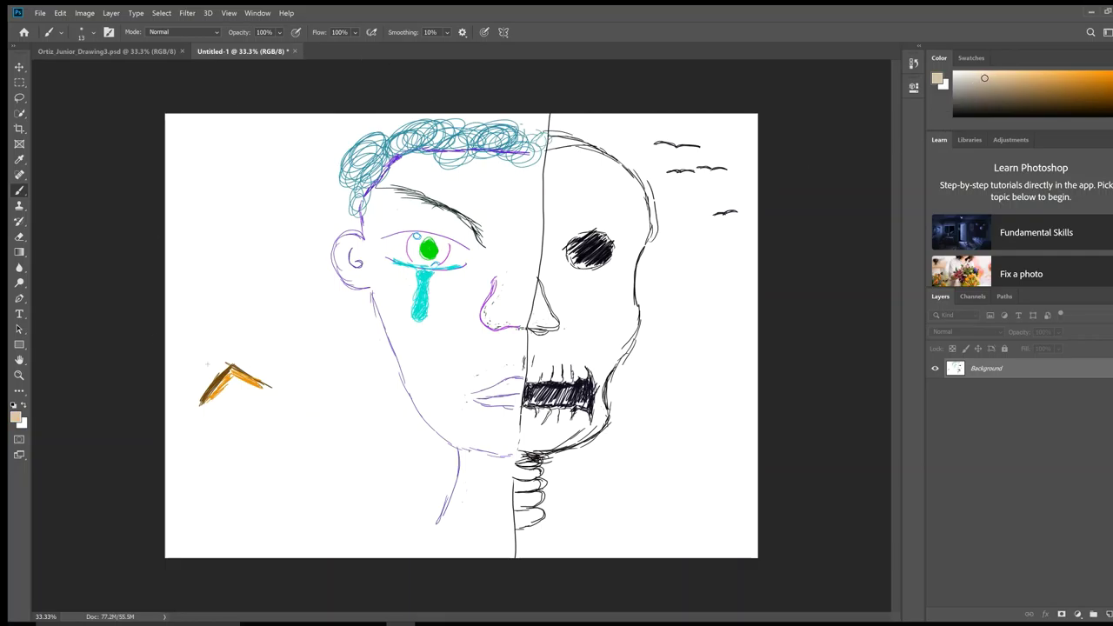
mouse_move(237, 379)
mouse_down()
mouse_move(219, 398)
mouse_move(241, 383)
mouse_move(228, 391)
mouse_move(256, 391)
mouse_move(236, 396)
mouse_up()
drag(228, 400, 257, 392)
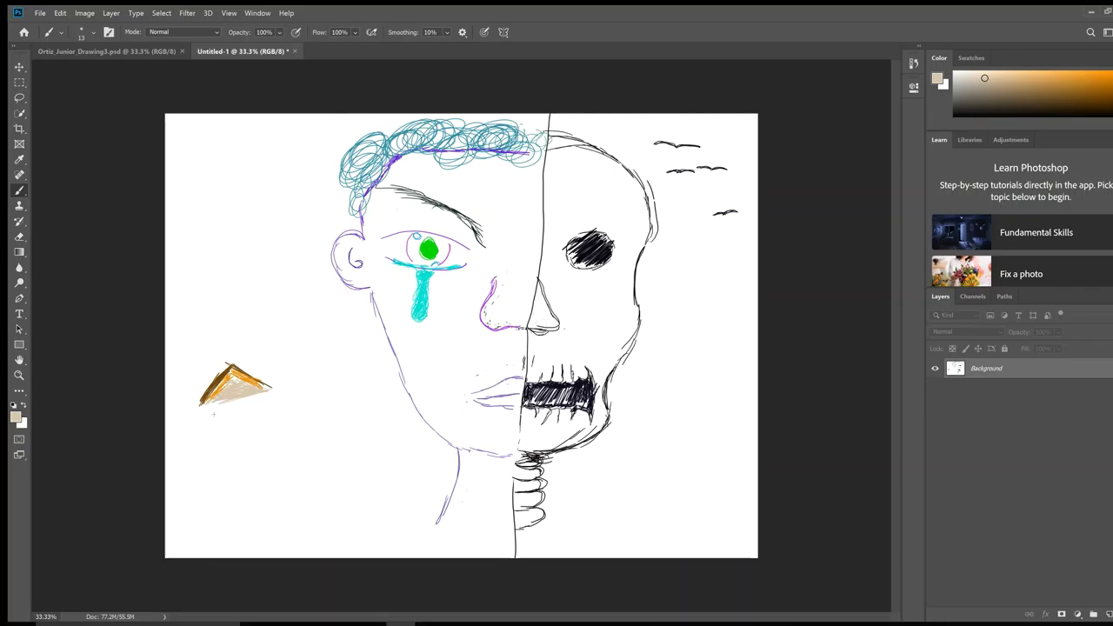
mouse_move(214, 408)
mouse_down()
mouse_move(261, 401)
mouse_move(217, 426)
mouse_move(245, 423)
mouse_move(222, 440)
mouse_move(221, 426)
mouse_up()
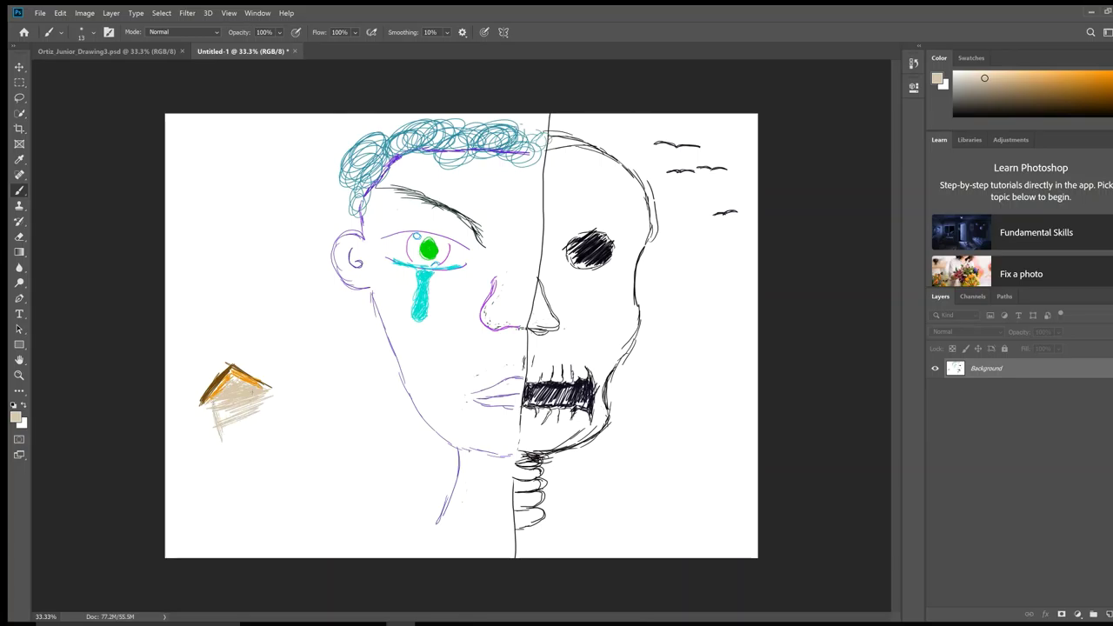
mouse_move(268, 395)
mouse_down()
mouse_move(268, 426)
mouse_move(265, 402)
mouse_move(262, 424)
mouse_move(257, 409)
mouse_move(244, 424)
mouse_up()
mouse_move(233, 407)
mouse_down()
mouse_move(233, 431)
mouse_move(221, 422)
mouse_up()
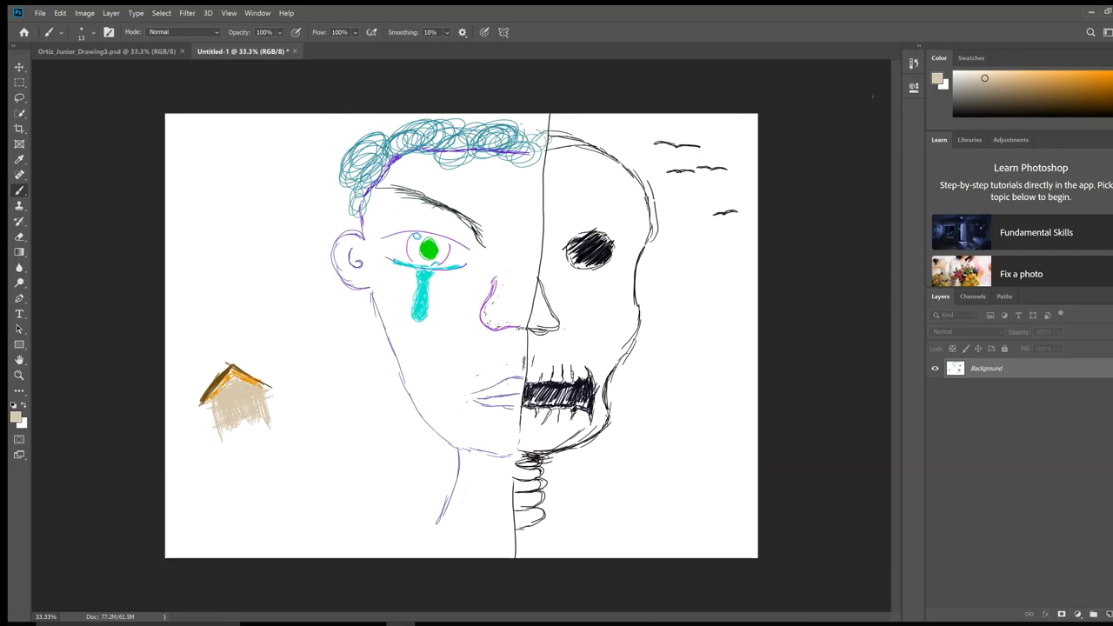
mouse_move(224, 393)
mouse_down()
mouse_move(271, 390)
mouse_move(199, 433)
mouse_move(283, 411)
mouse_move(202, 442)
mouse_move(271, 405)
mouse_up()
Step: Cover the house body, roof and faint lines with light paint, then pick a near-black colour
mouse_move(202, 434)
mouse_down()
mouse_move(264, 395)
mouse_move(201, 422)
mouse_move(263, 386)
mouse_move(202, 402)
mouse_up()
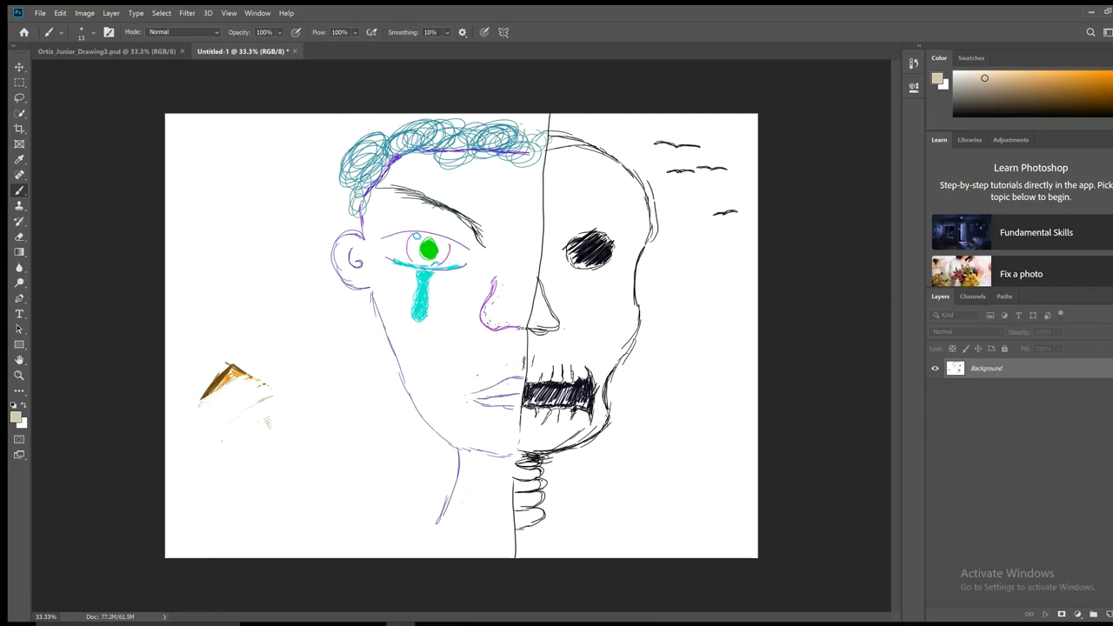
mouse_move(238, 374)
mouse_down()
mouse_move(207, 394)
mouse_move(240, 365)
mouse_move(213, 379)
mouse_move(202, 400)
mouse_up()
drag(242, 365, 233, 376)
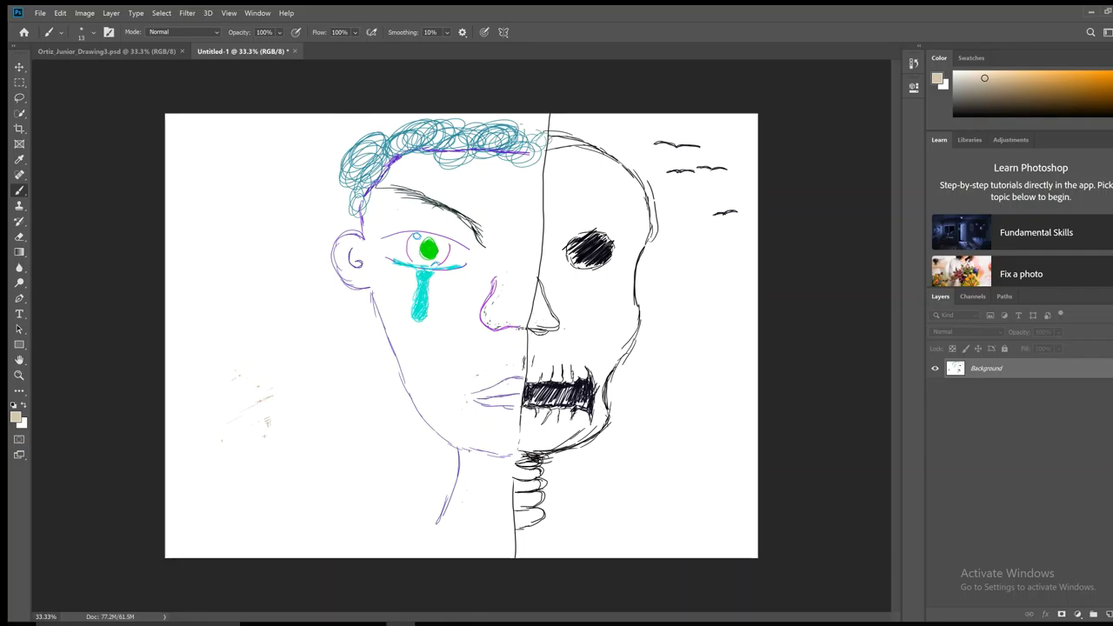
drag(269, 420, 264, 429)
drag(988, 109, 995, 112)
Step: Switch to bright red and letter IT'S, NEVER, TOO, LATE and three dots down the left
click(1108, 78)
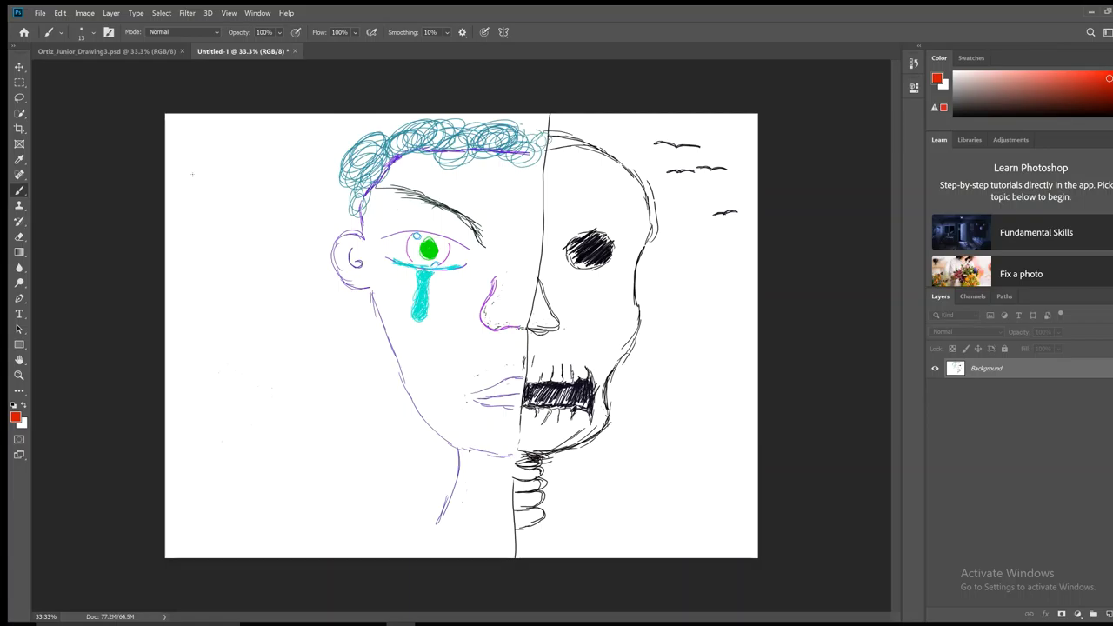
mouse_move(192, 174)
mouse_down()
mouse_move(224, 200)
mouse_move(208, 200)
mouse_move(207, 187)
mouse_move(209, 200)
mouse_move(224, 197)
mouse_move(233, 176)
mouse_move(255, 177)
mouse_move(259, 186)
mouse_move(235, 199)
mouse_move(259, 176)
mouse_up()
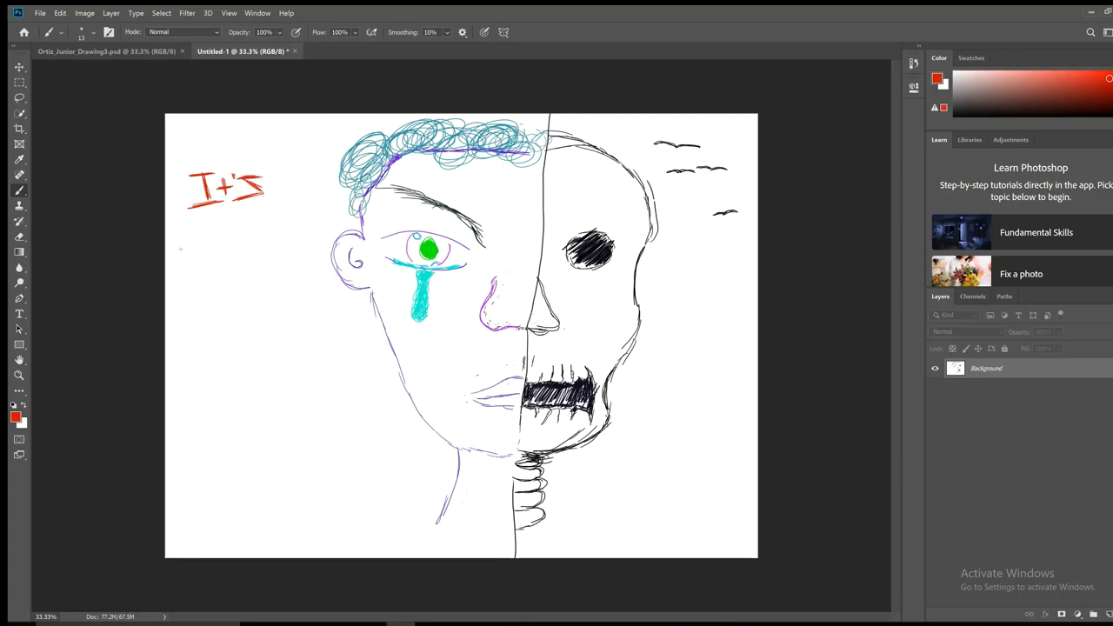
mouse_move(181, 244)
mouse_down()
mouse_move(184, 269)
mouse_move(205, 258)
mouse_move(198, 228)
mouse_move(184, 266)
mouse_move(220, 237)
mouse_move(210, 260)
mouse_move(260, 239)
mouse_move(250, 256)
mouse_move(276, 242)
mouse_move(269, 248)
mouse_move(285, 253)
mouse_up()
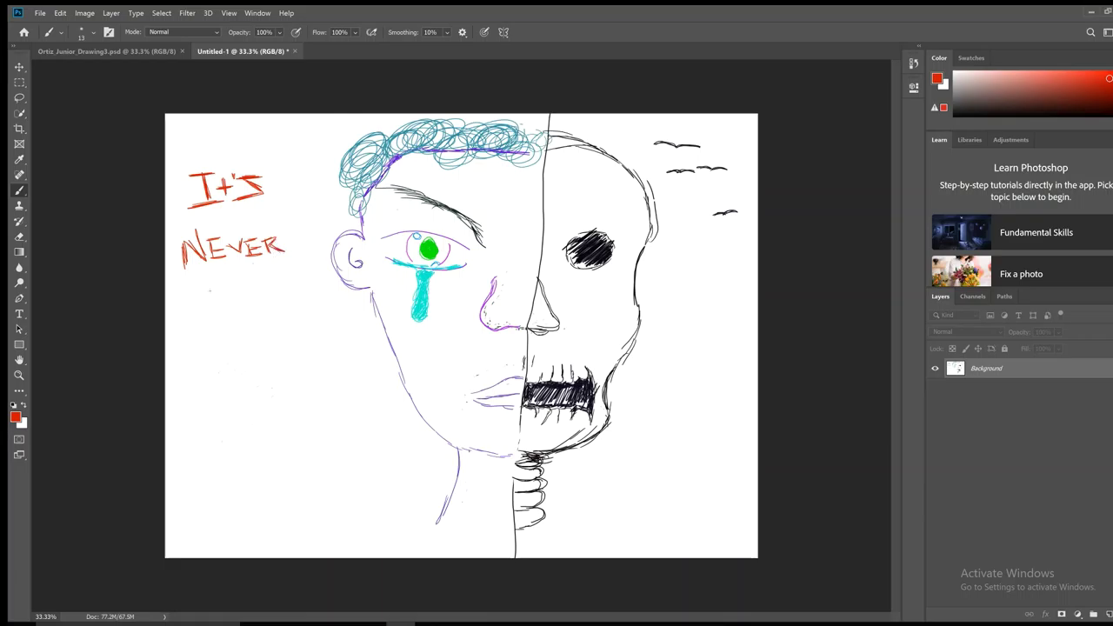
mouse_move(190, 292)
mouse_down()
mouse_move(227, 289)
mouse_move(212, 319)
mouse_move(235, 305)
mouse_move(250, 318)
mouse_move(265, 297)
mouse_move(278, 313)
mouse_move(287, 299)
mouse_move(269, 289)
mouse_up()
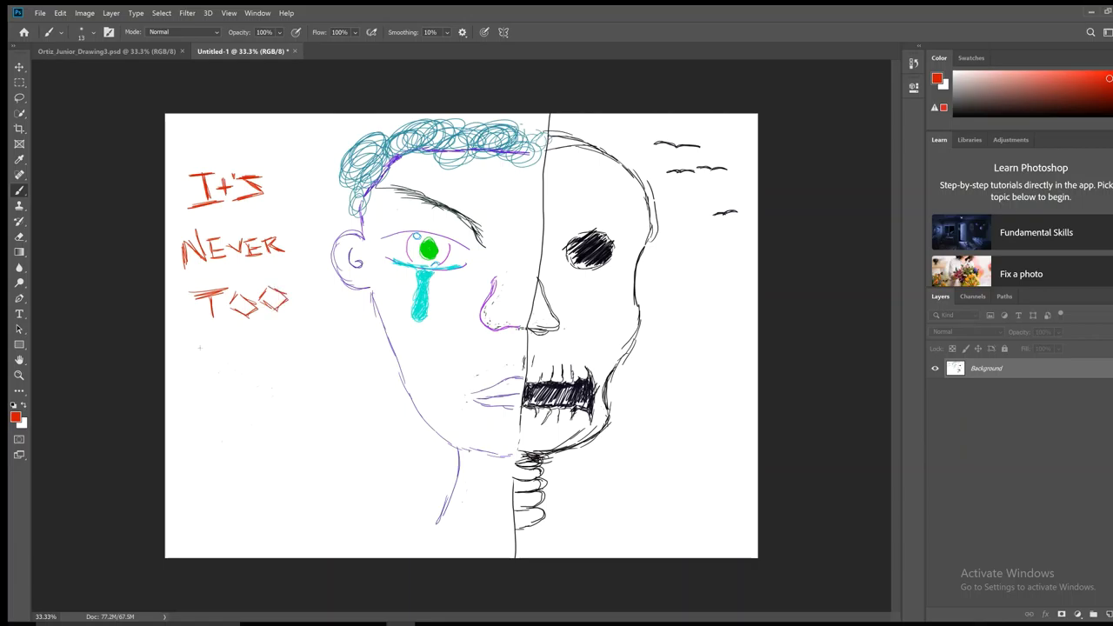
mouse_move(205, 332)
mouse_down()
mouse_move(210, 358)
mouse_move(254, 339)
mouse_move(263, 354)
mouse_move(287, 338)
mouse_move(277, 357)
mouse_move(308, 336)
mouse_move(296, 358)
mouse_move(318, 356)
mouse_move(316, 344)
mouse_up()
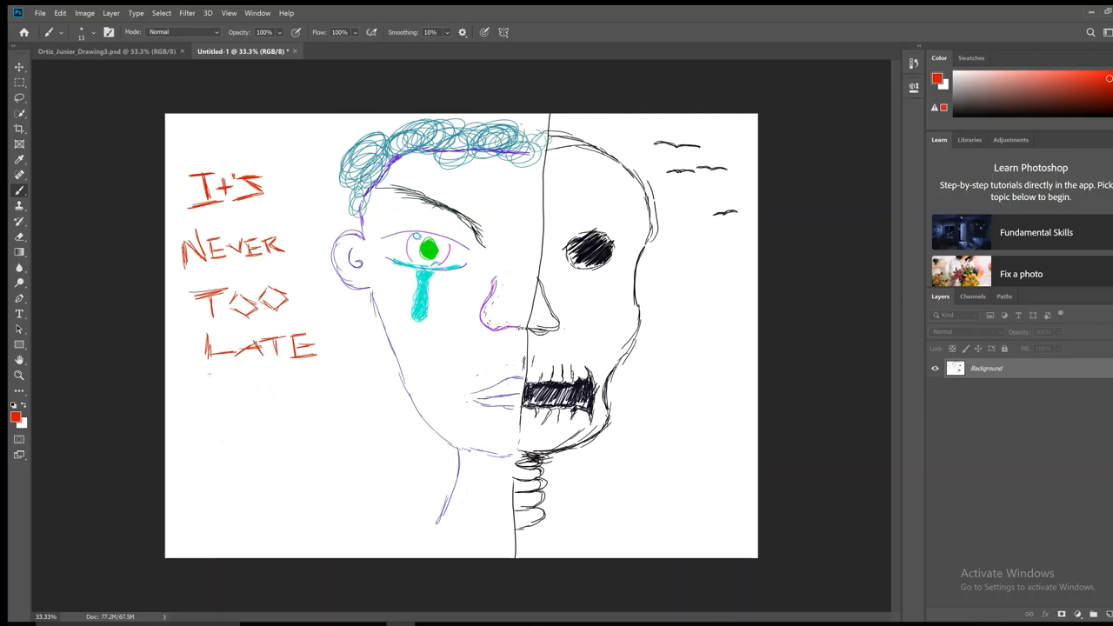
mouse_move(214, 381)
mouse_down()
mouse_move(236, 393)
mouse_move(262, 379)
mouse_move(261, 388)
mouse_up()
Step: Letter TO, LOOK FOR and HELP below the dots, undoing one stray stroke
mouse_move(191, 418)
mouse_down()
mouse_move(221, 415)
mouse_move(209, 438)
mouse_move(255, 426)
mouse_move(232, 414)
mouse_move(257, 416)
mouse_up()
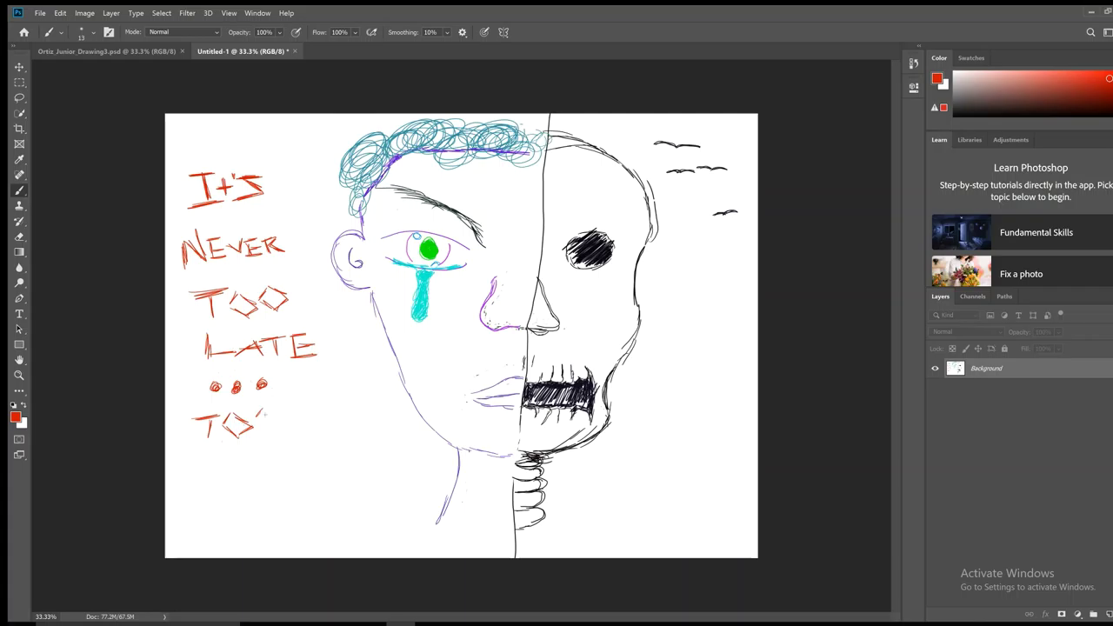
key(ctrl+z)
key(ctrl+z)
mouse_move(185, 451)
mouse_down()
mouse_move(186, 473)
mouse_move(233, 468)
mouse_move(220, 453)
mouse_move(252, 480)
mouse_move(272, 468)
mouse_move(247, 456)
mouse_move(295, 480)
mouse_move(324, 454)
mouse_move(307, 477)
mouse_move(338, 484)
mouse_move(349, 471)
mouse_move(341, 458)
mouse_move(333, 466)
mouse_move(353, 478)
mouse_move(366, 459)
mouse_move(347, 468)
mouse_up()
drag(353, 463, 367, 479)
mouse_move(243, 497)
mouse_down()
mouse_move(242, 523)
mouse_move(263, 493)
mouse_move(265, 507)
mouse_move(288, 496)
mouse_move(275, 518)
mouse_move(293, 513)
mouse_move(287, 504)
mouse_move(300, 522)
mouse_move(327, 492)
mouse_move(313, 509)
mouse_up()
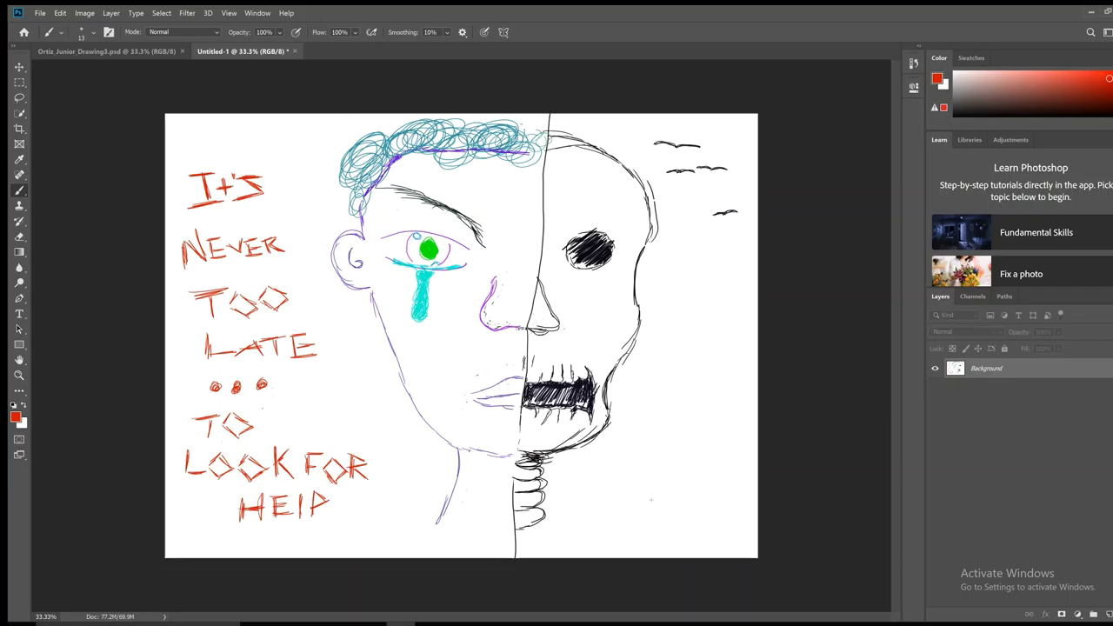
Step: Brush an underlined signature in the lower-right corner
drag(654, 500, 664, 546)
mouse_move(702, 488)
mouse_down()
mouse_move(702, 518)
mouse_move(722, 506)
mouse_move(813, 519)
mouse_up()
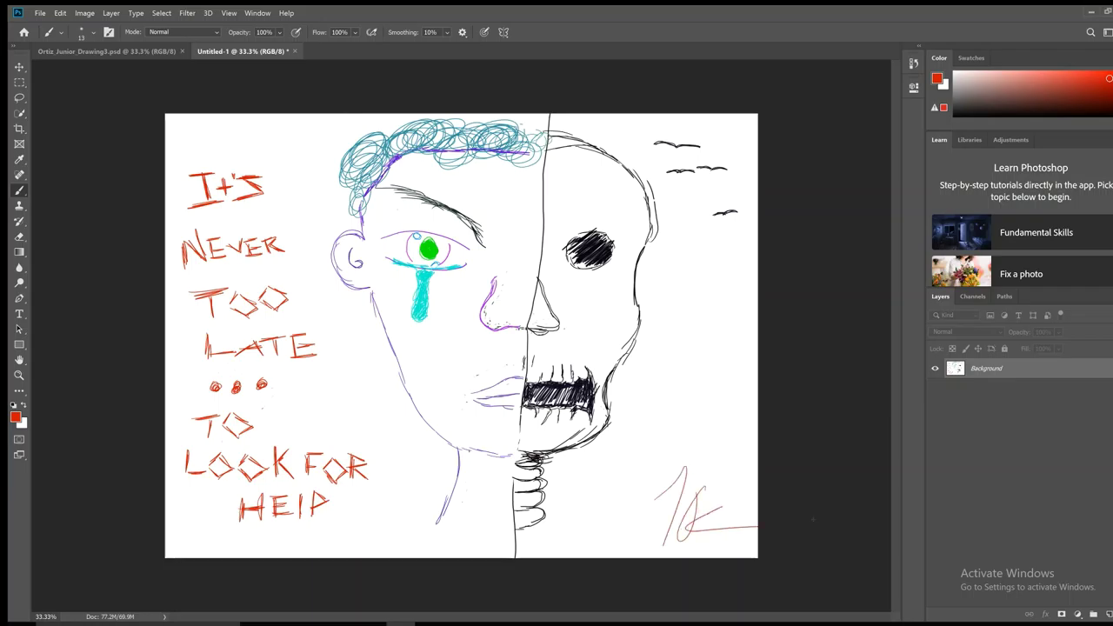
drag(676, 518, 735, 513)
Step: Save As a Photoshop PSD, replacing Untitled-1 with a name ending in Drawing4
click(39, 14)
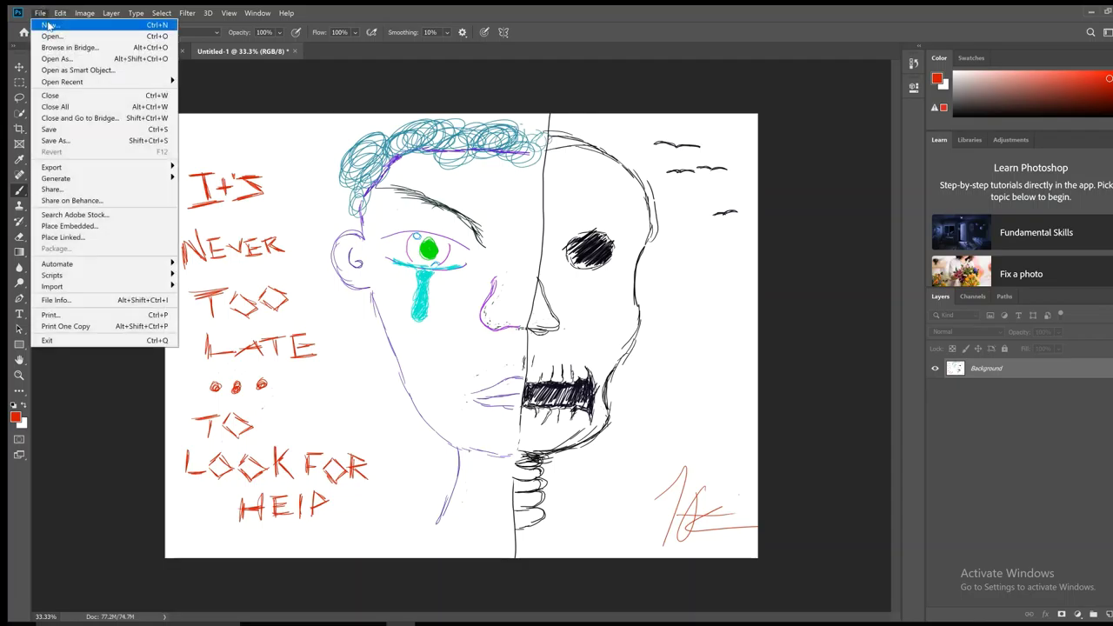
click(82, 140)
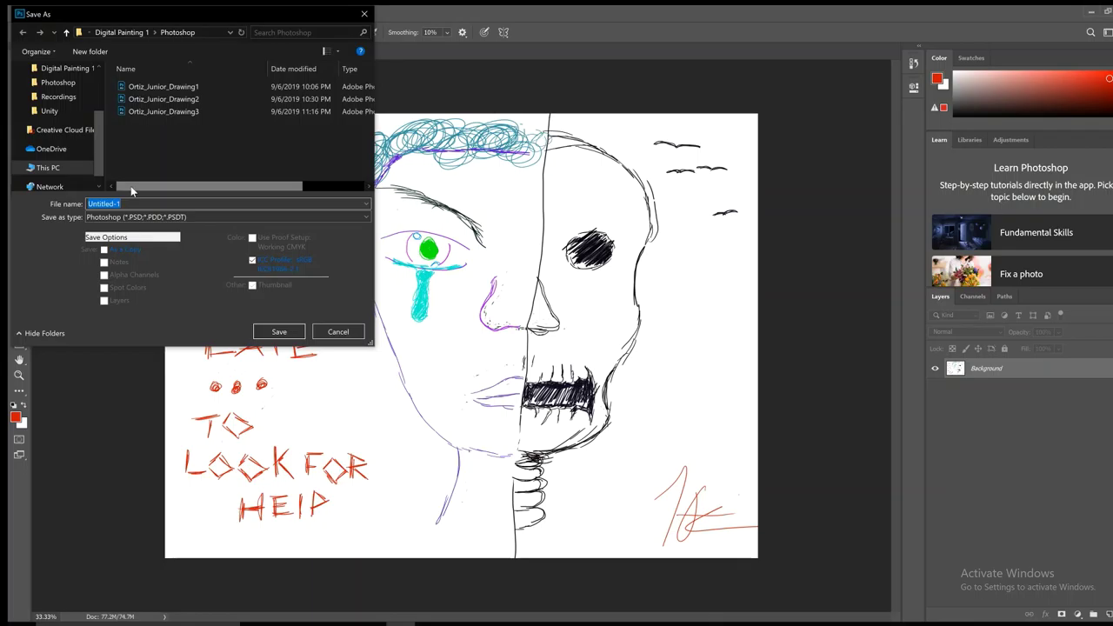
key(BackSpace)
text(Ortiz)
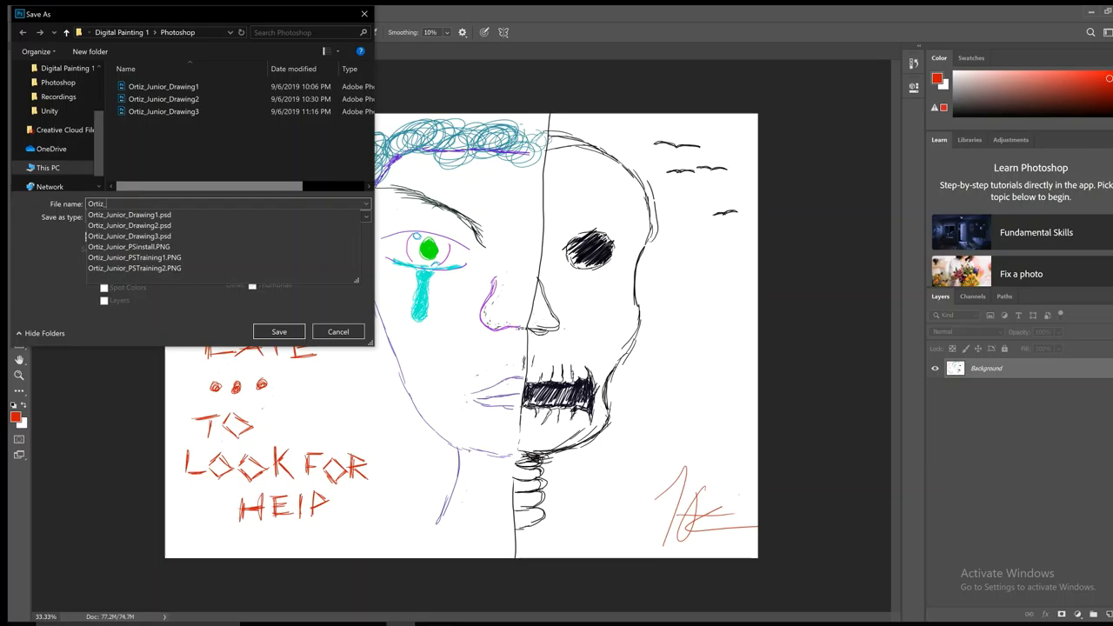
text(_Junior)
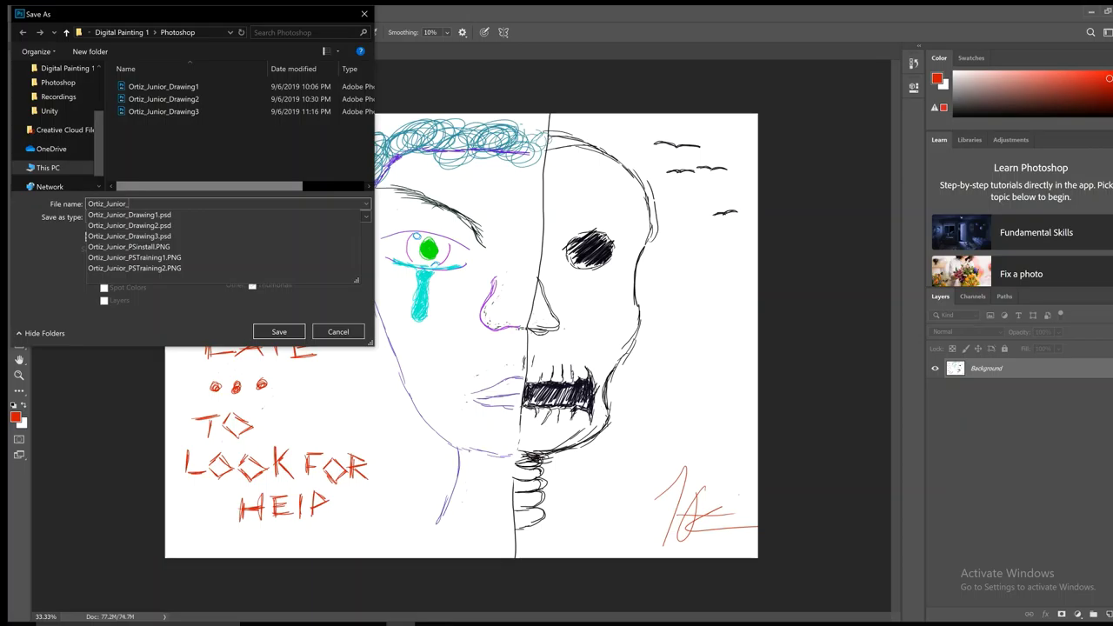
text(_Drawin)
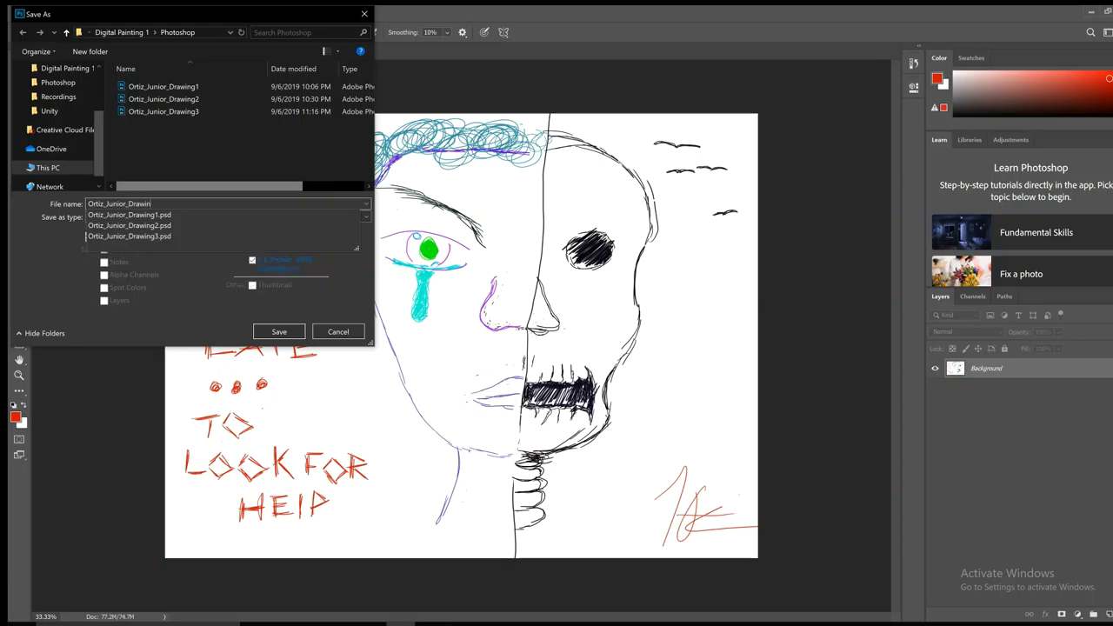
text(g4)
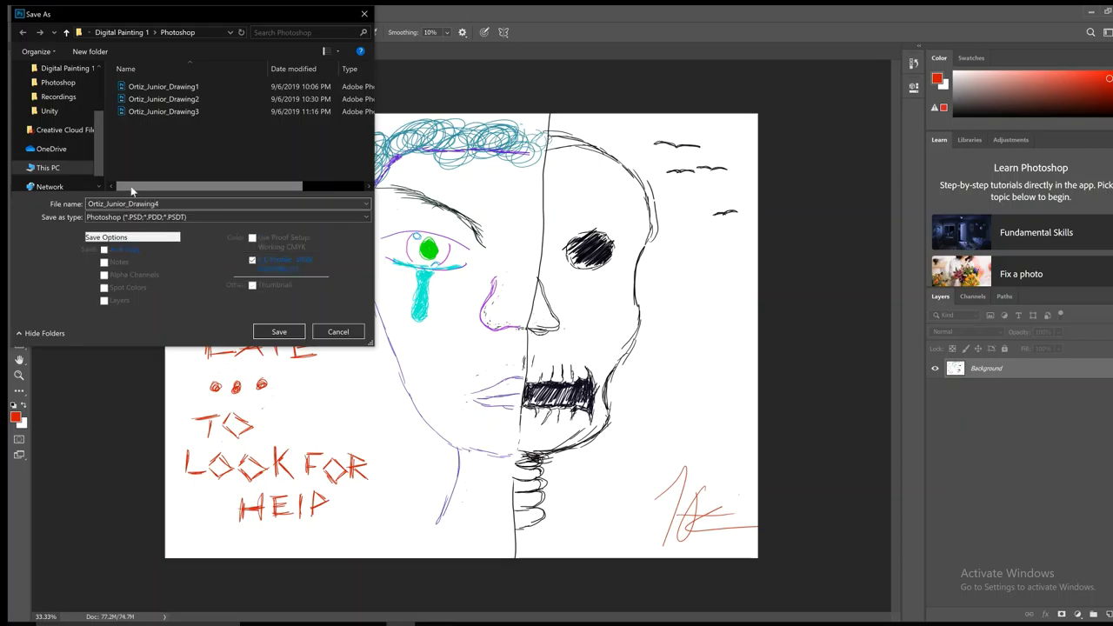
click(279, 332)
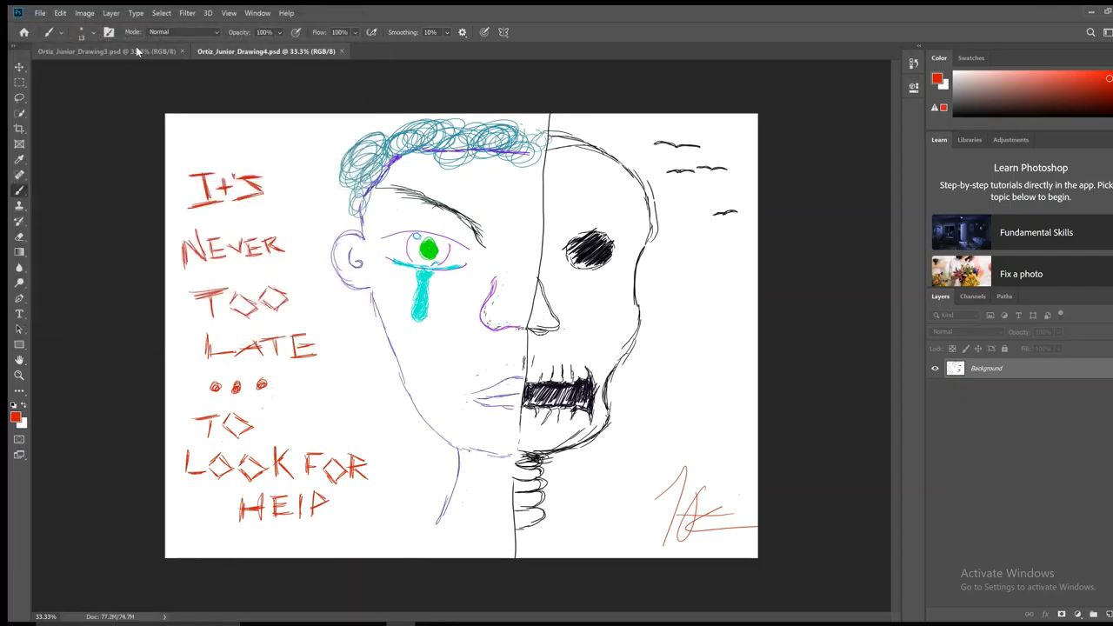
Step: Close Drawing3, create a blank 20 × 15 in 300 ppi canvas, then close Drawing4
click(174, 54)
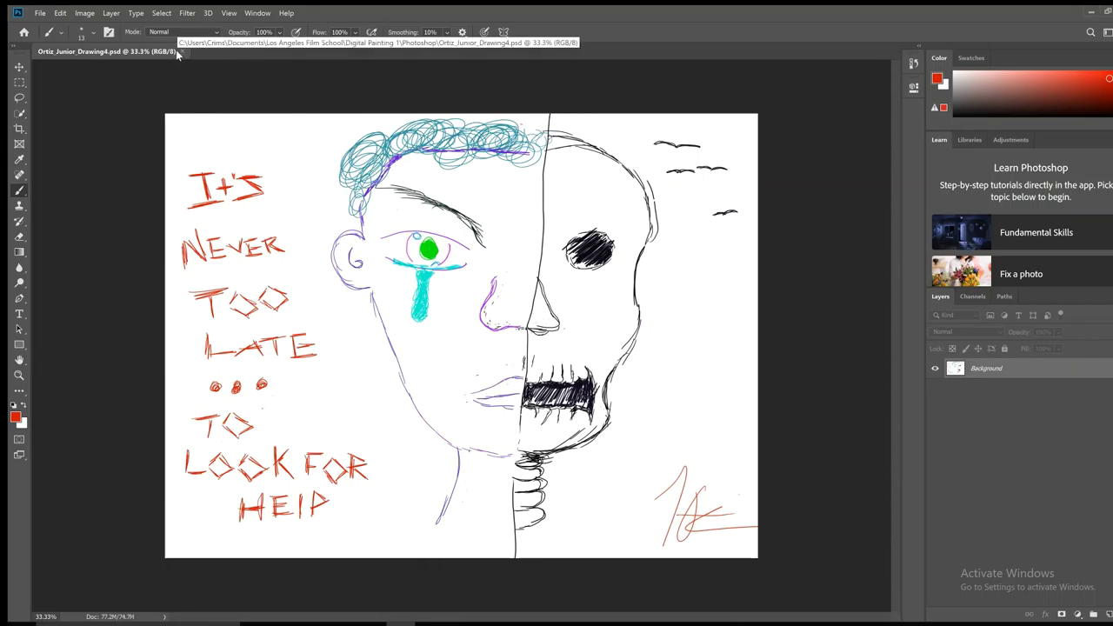
click(36, 13)
click(48, 25)
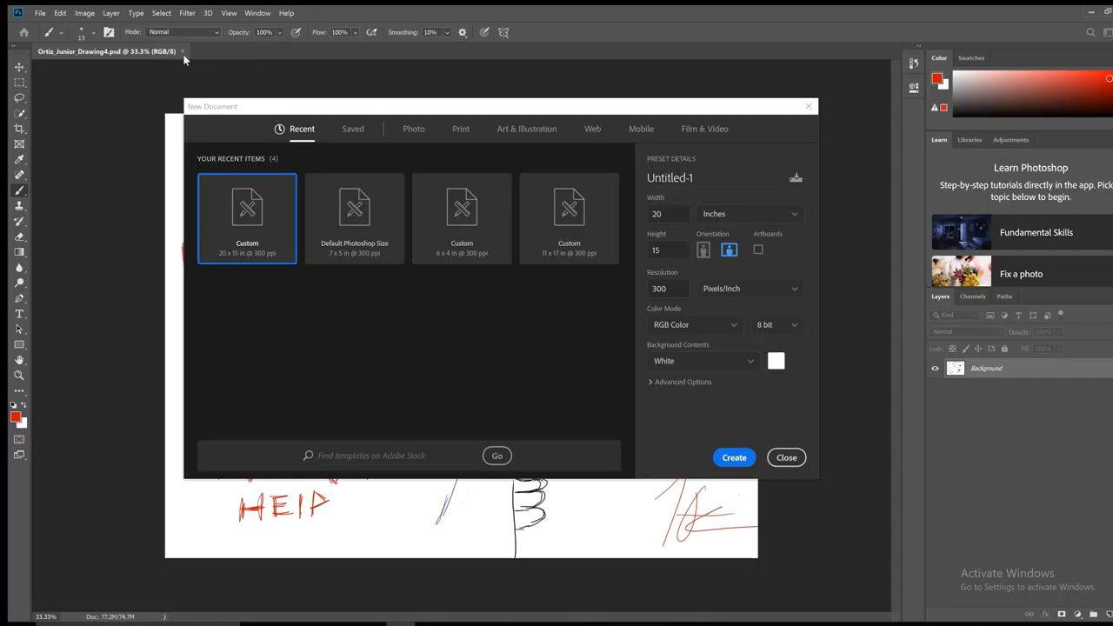
click(734, 457)
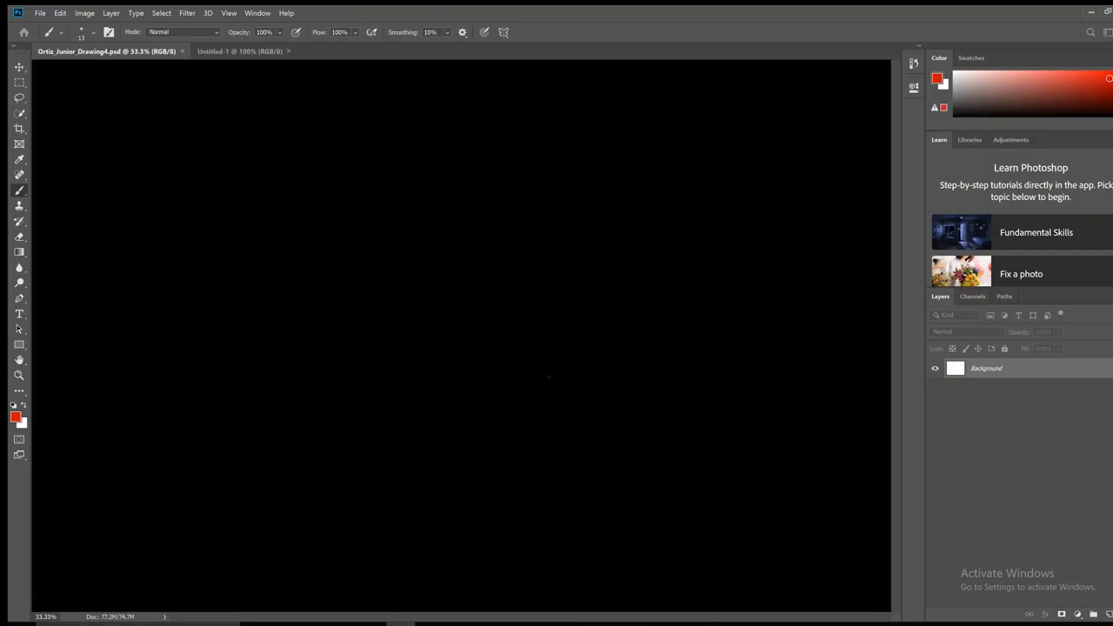
click(184, 52)
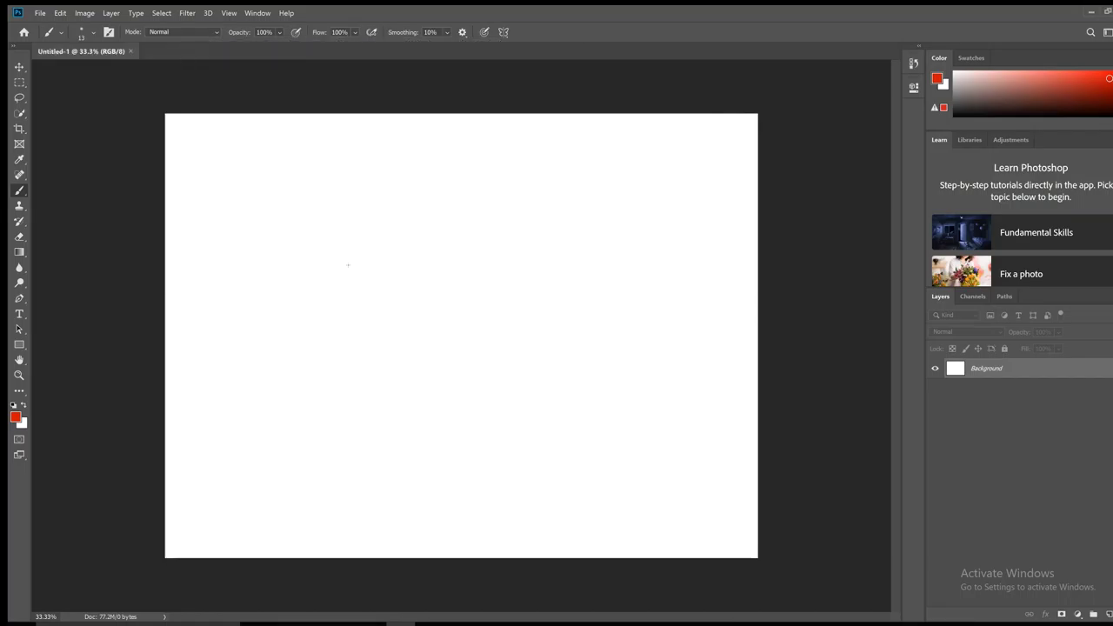